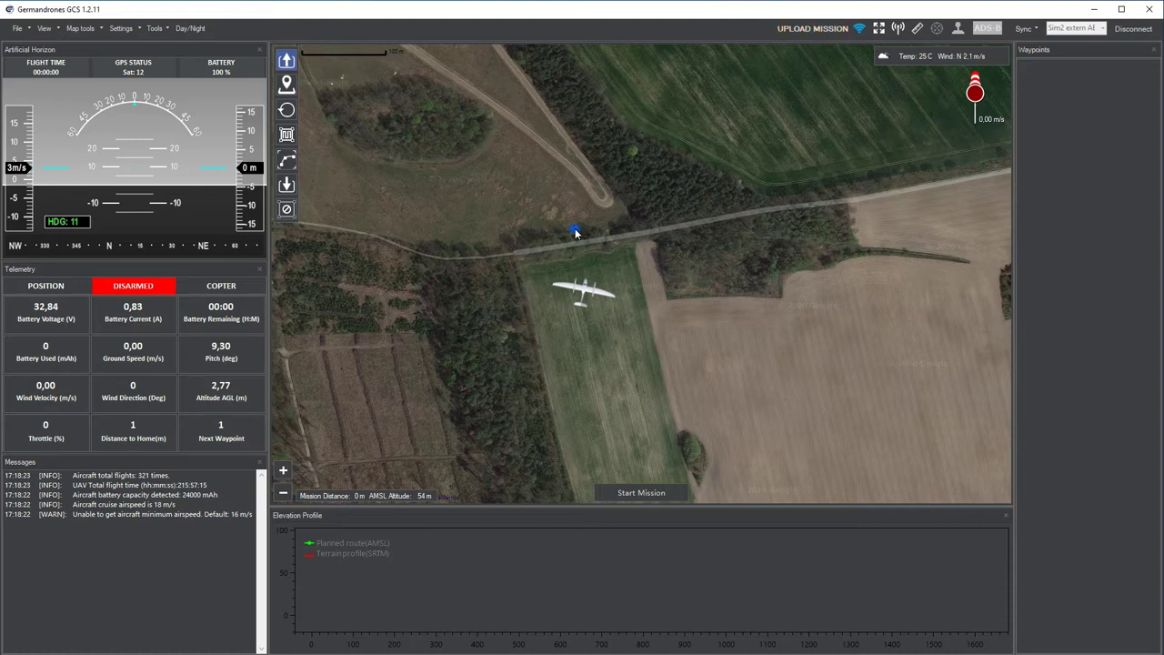
- Place the VTOL takeoff point and waypoint 2 to its north at 50 m altitude
{"action": "left_click", "coordinate": [575, 229]}
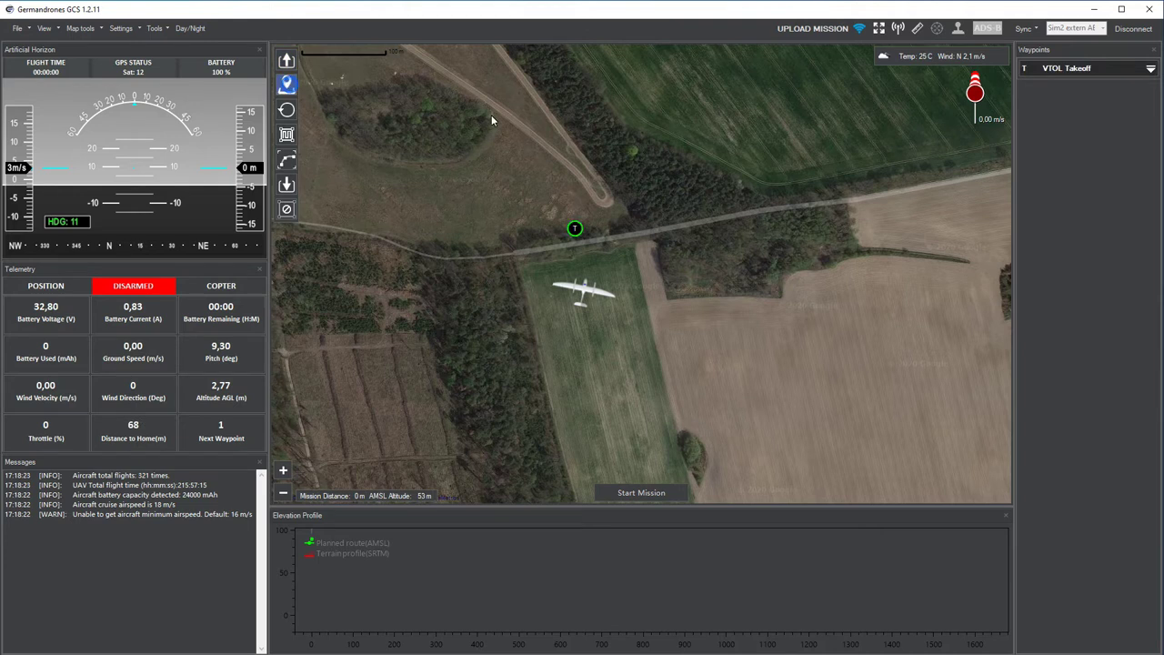
{"action": "left_click", "coordinate": [542, 122]}
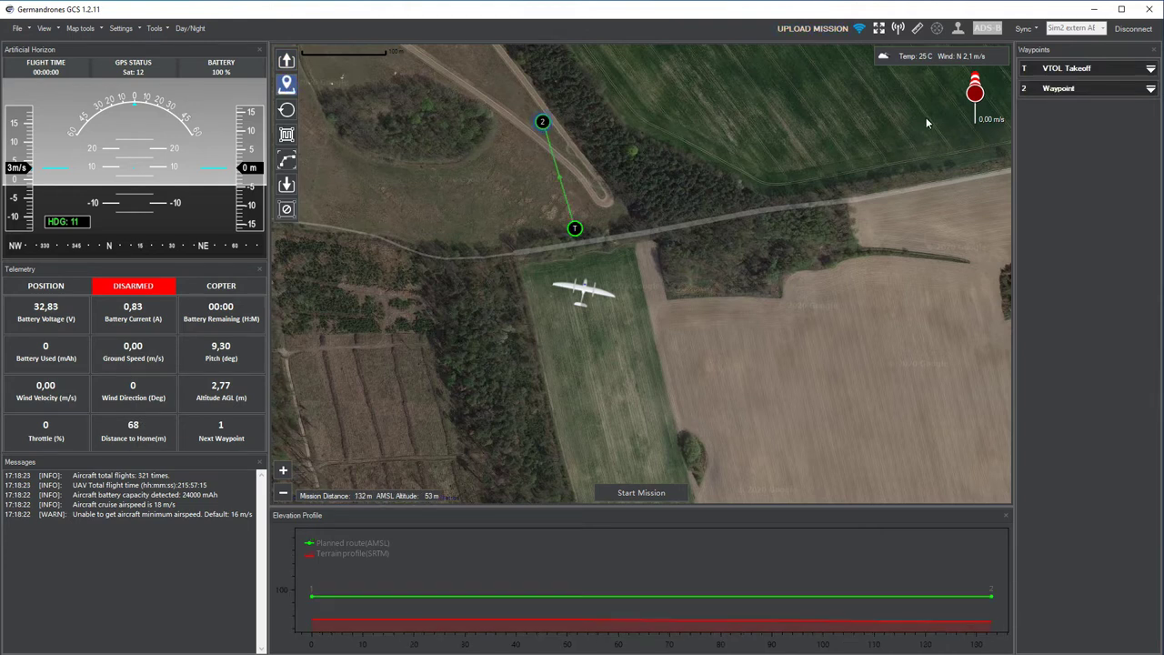
{"action": "left_click", "coordinate": [1075, 89]}
{"action": "left_click", "coordinate": [1148, 118]}
{"action": "left_click", "coordinate": [1148, 118]}
{"action": "left_click", "coordinate": [1149, 118]}
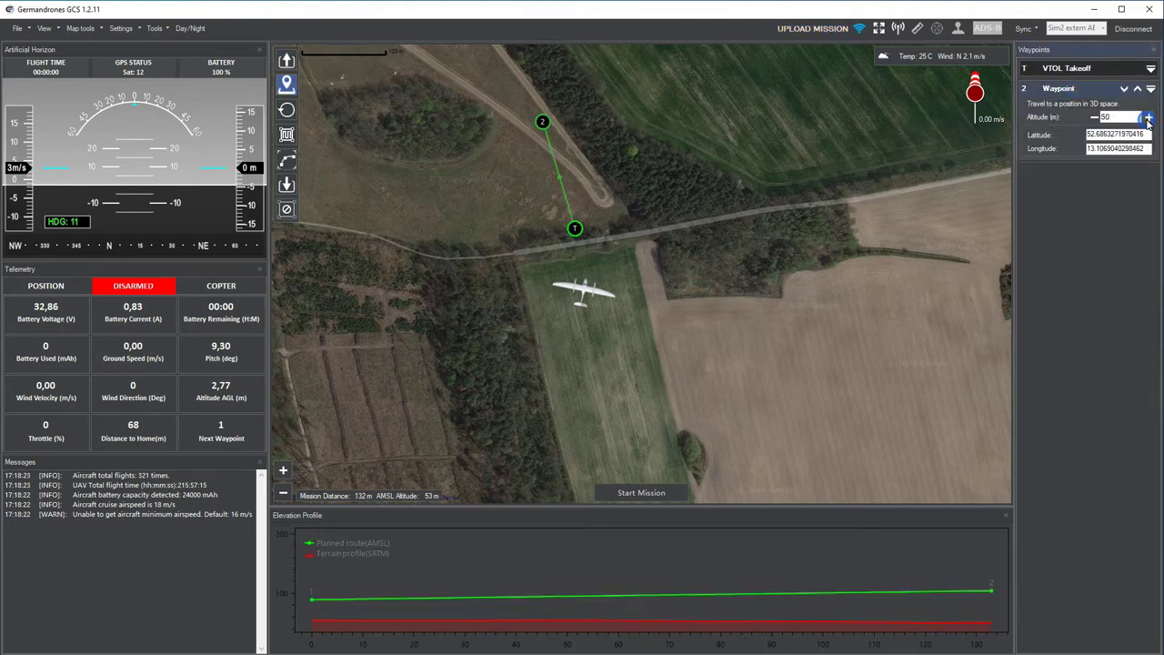
{"action": "left_click_drag", "start_coordinate": [575, 128], "coordinate": [744, 421]}
{"action": "left_click", "coordinate": [288, 132]}
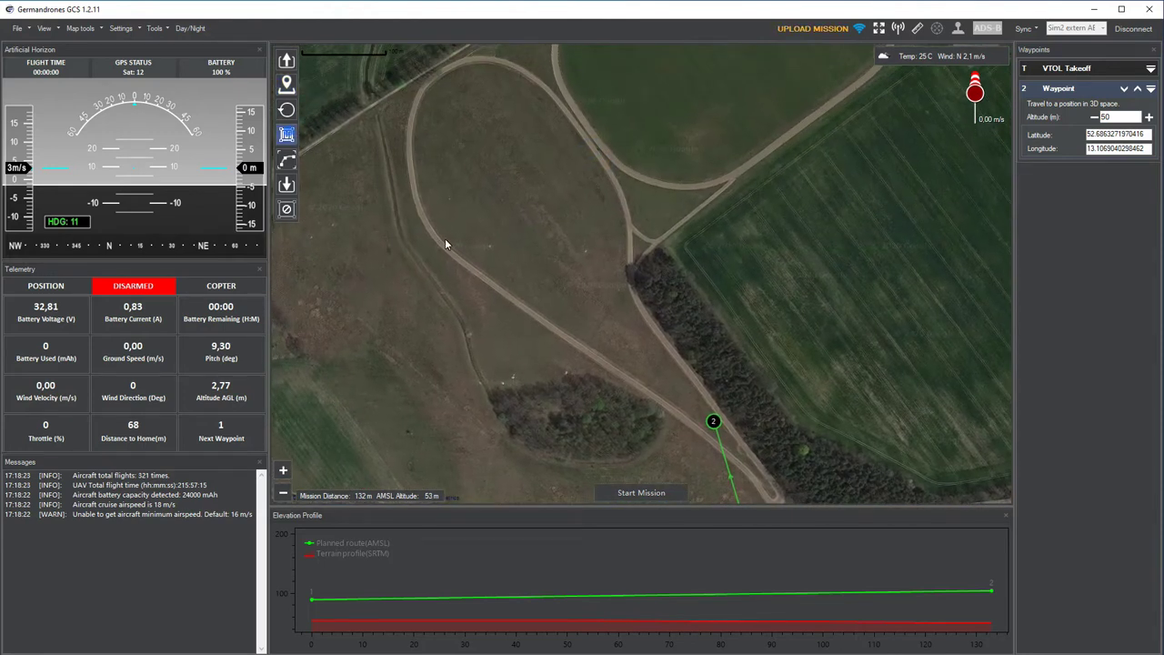
{"action": "left_click", "coordinate": [490, 254]}
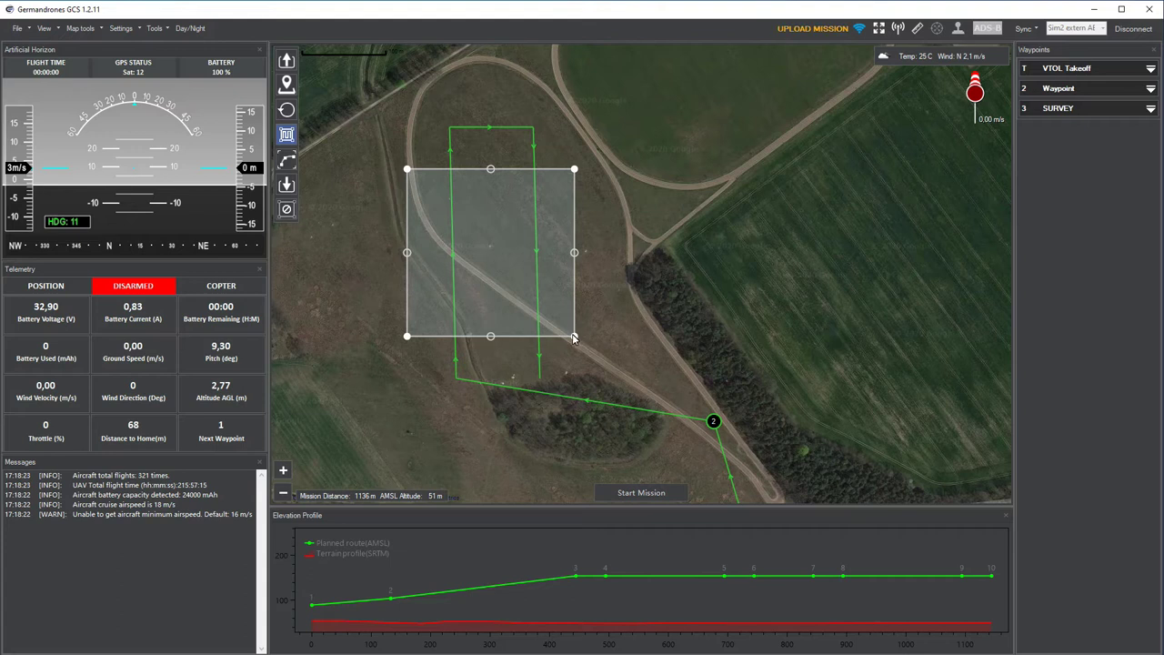
{"action": "left_click_drag", "start_coordinate": [574, 337], "coordinate": [672, 325]}
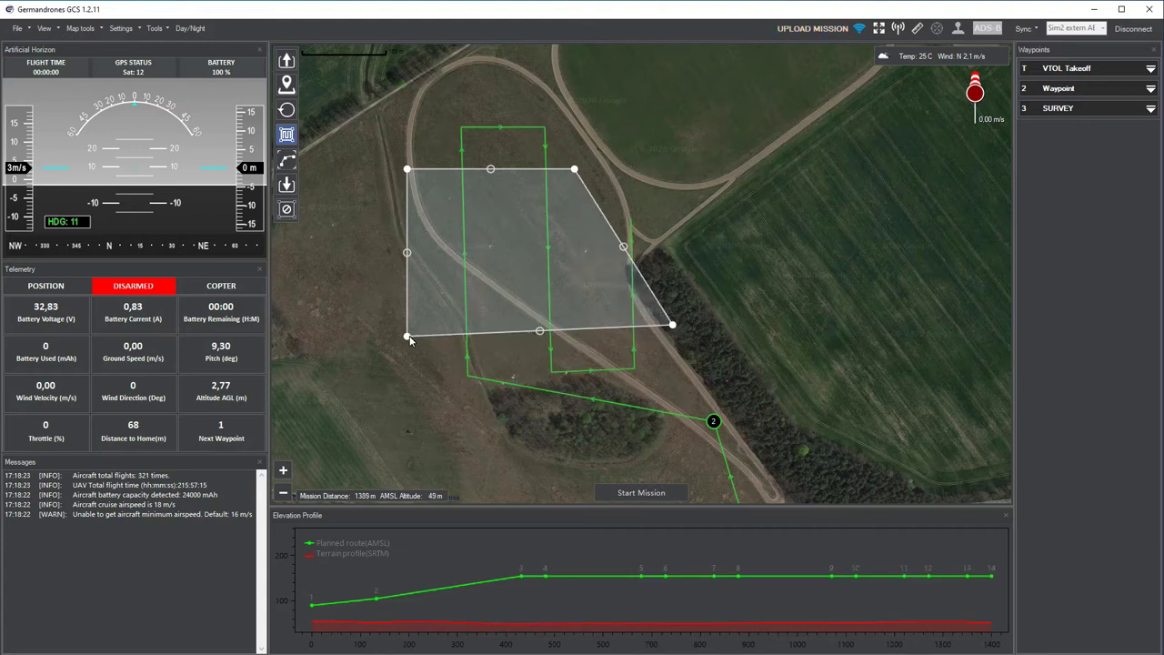
{"action": "left_click_drag", "start_coordinate": [409, 338], "coordinate": [497, 423]}
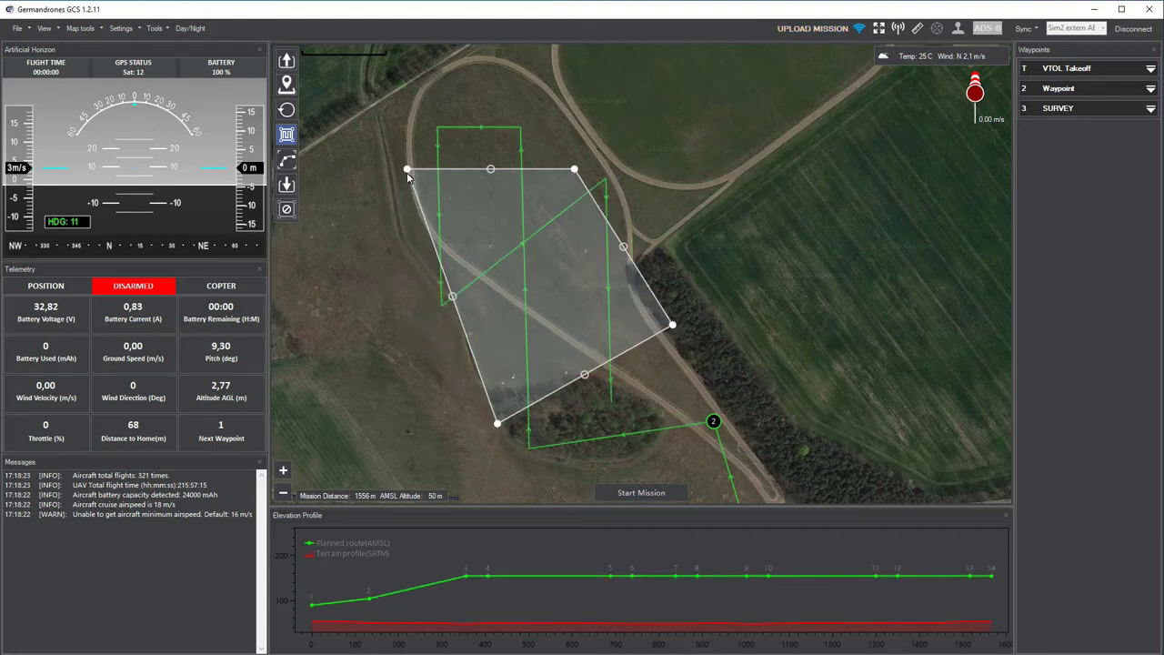
{"action": "left_click_drag", "start_coordinate": [407, 170], "coordinate": [304, 158]}
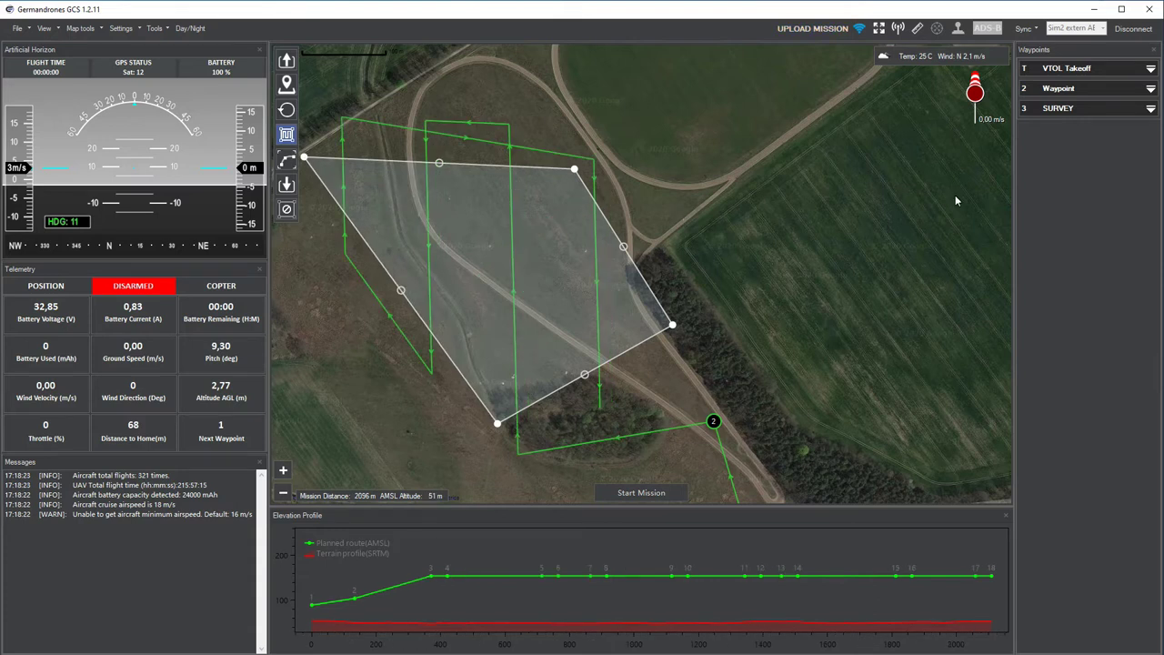
{"action": "left_click", "coordinate": [1059, 111]}
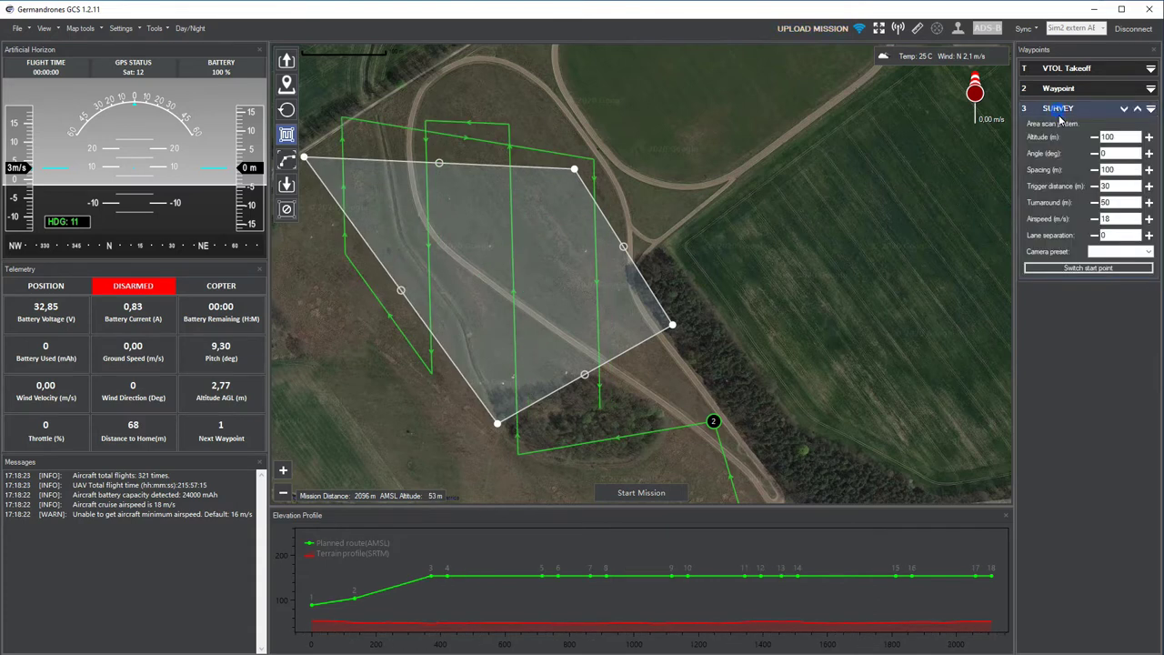
{"action": "left_click", "coordinate": [1094, 169]}
{"action": "left_click", "coordinate": [1095, 170]}
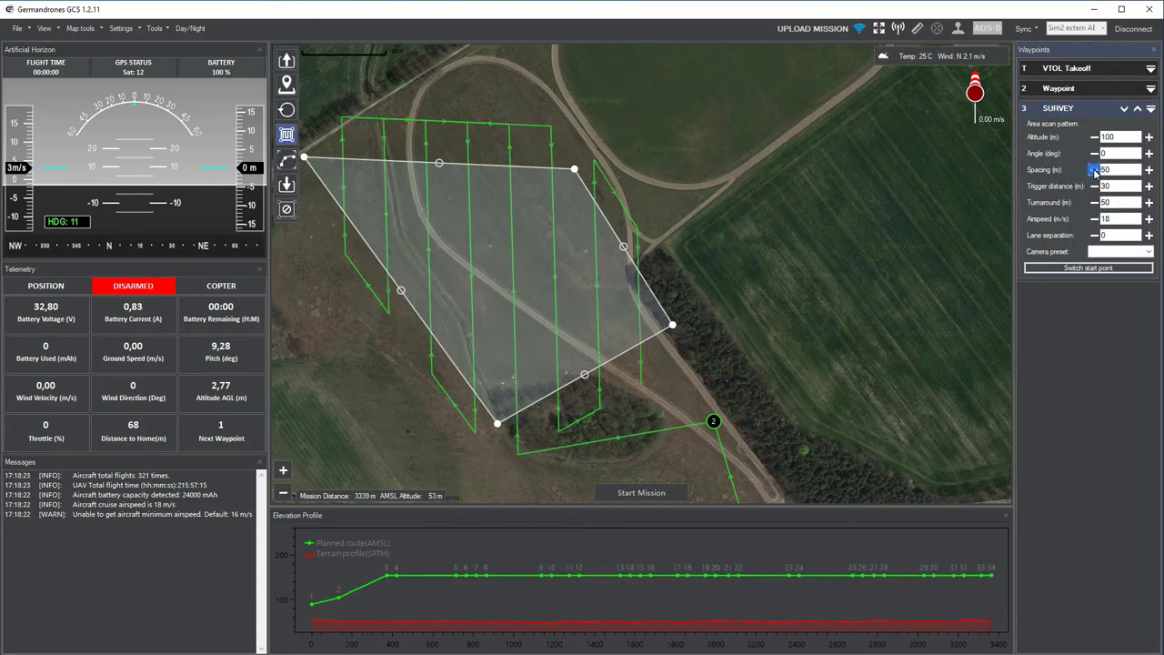
{"action": "left_click", "coordinate": [1095, 170]}
{"action": "left_click", "coordinate": [1095, 171]}
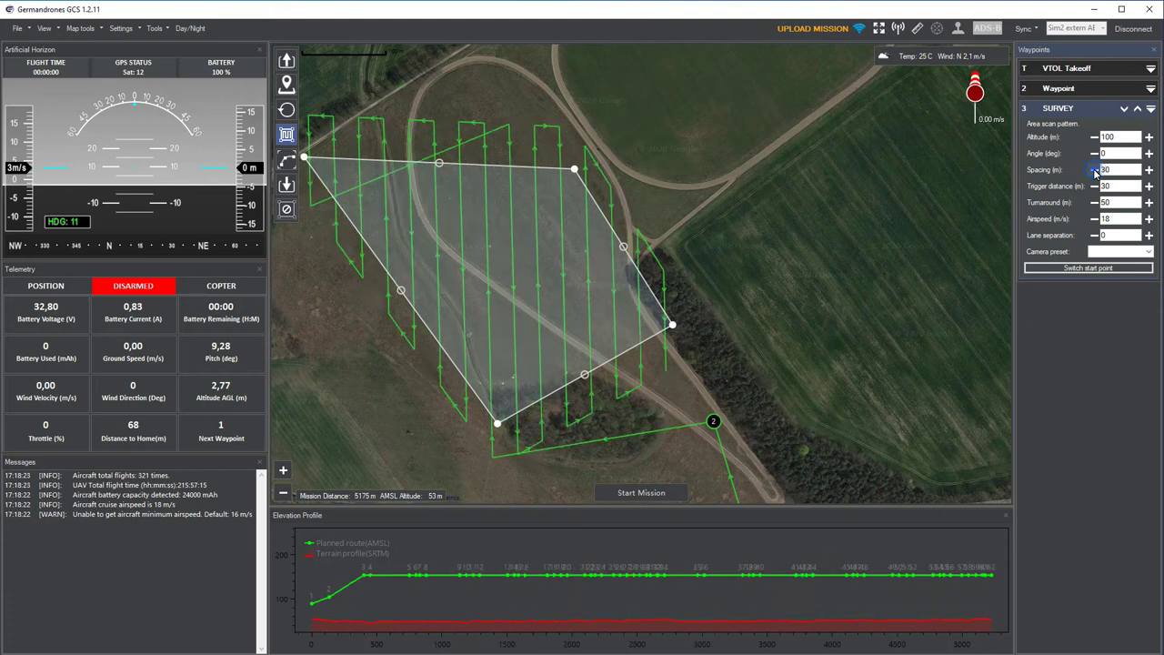
{"action": "left_click", "coordinate": [1149, 154]}
{"action": "left_click", "coordinate": [1149, 153]}
{"action": "left_click", "coordinate": [1149, 154]}
{"action": "left_click", "coordinate": [1149, 153]}
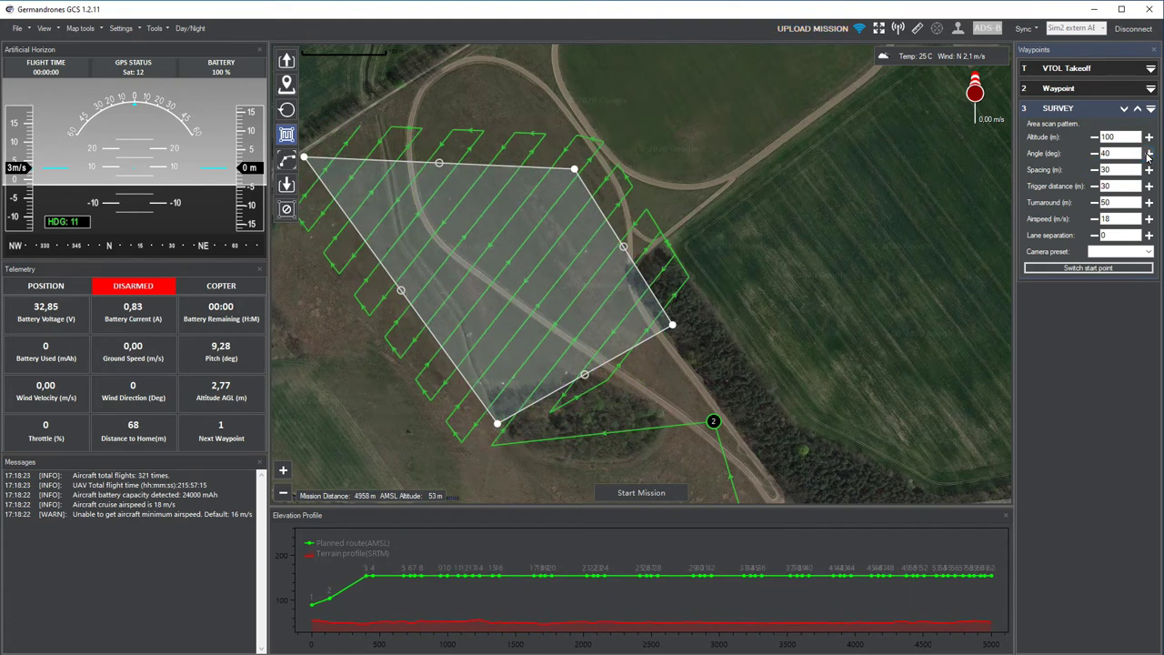
{"action": "left_click", "coordinate": [1150, 108]}
{"action": "left_click", "coordinate": [1112, 124]}
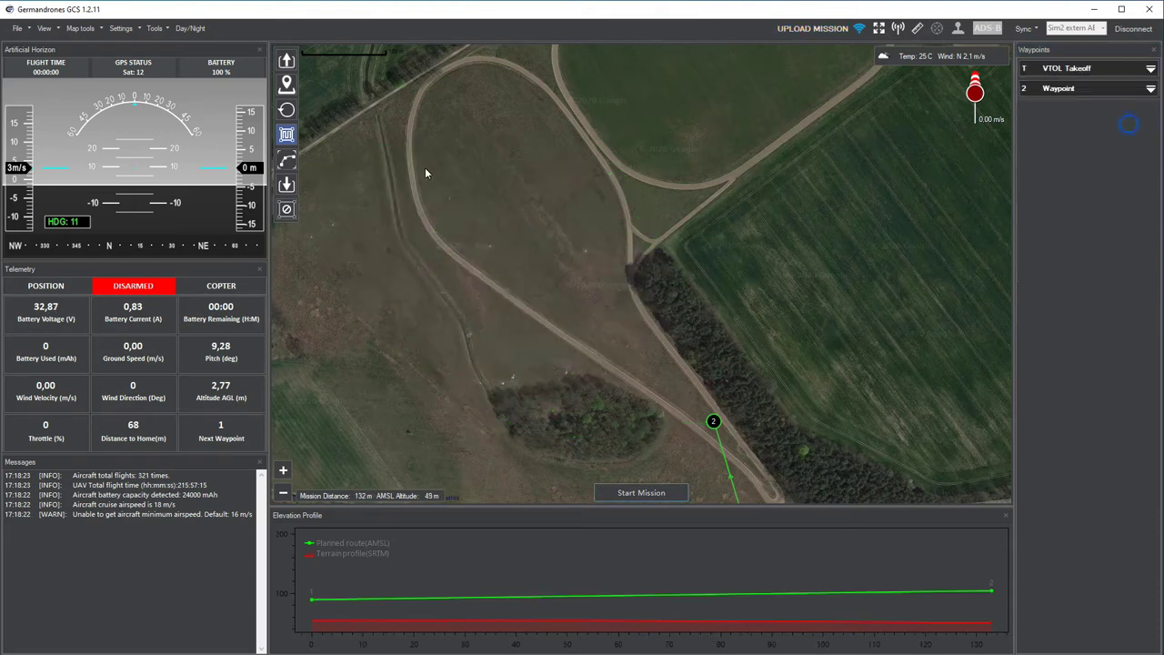
{"action": "left_click", "coordinate": [288, 162]}
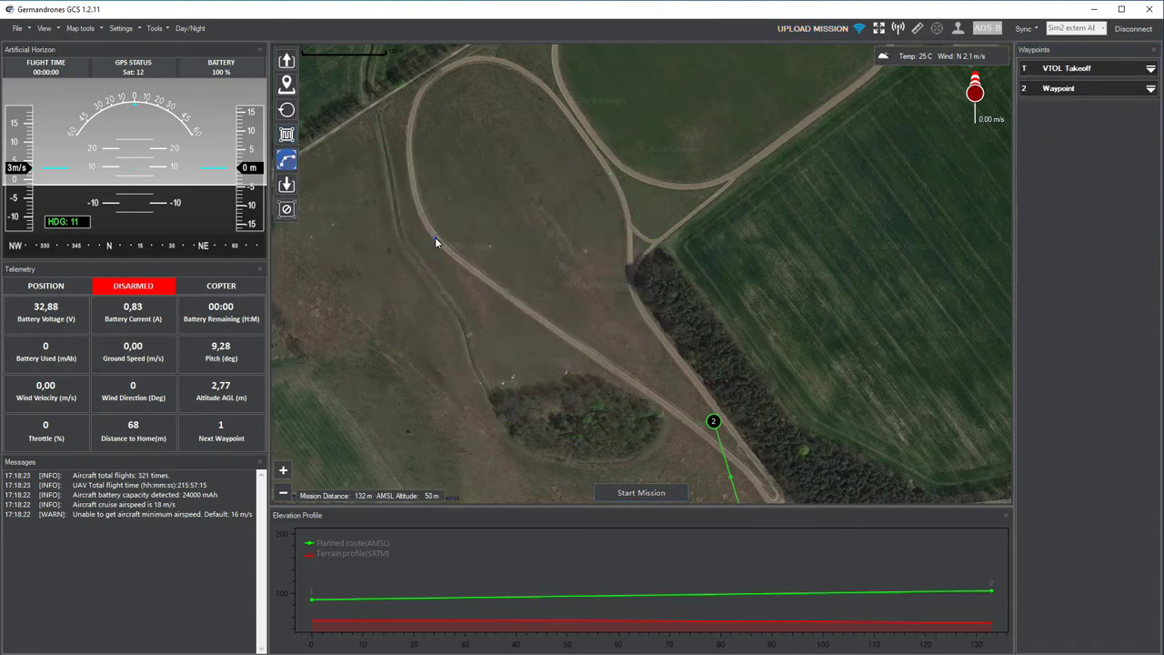
{"action": "left_click", "coordinate": [435, 239]}
{"action": "left_click_drag", "start_coordinate": [434, 325], "coordinate": [638, 386]}
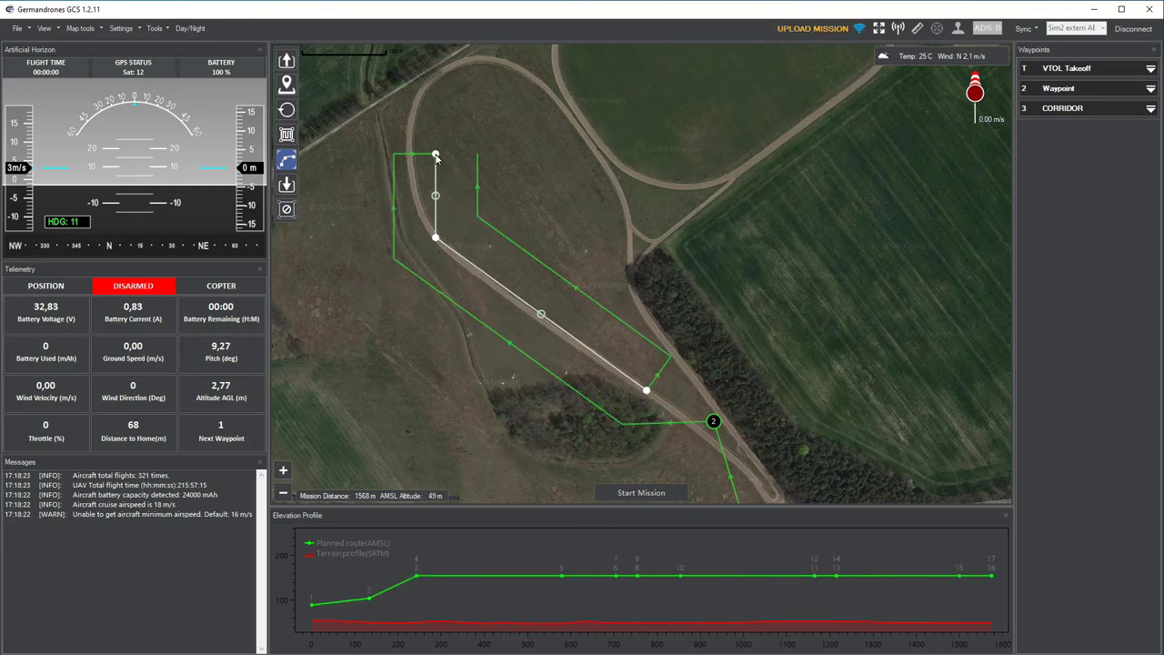
{"action": "left_click_drag", "start_coordinate": [436, 156], "coordinate": [422, 90]}
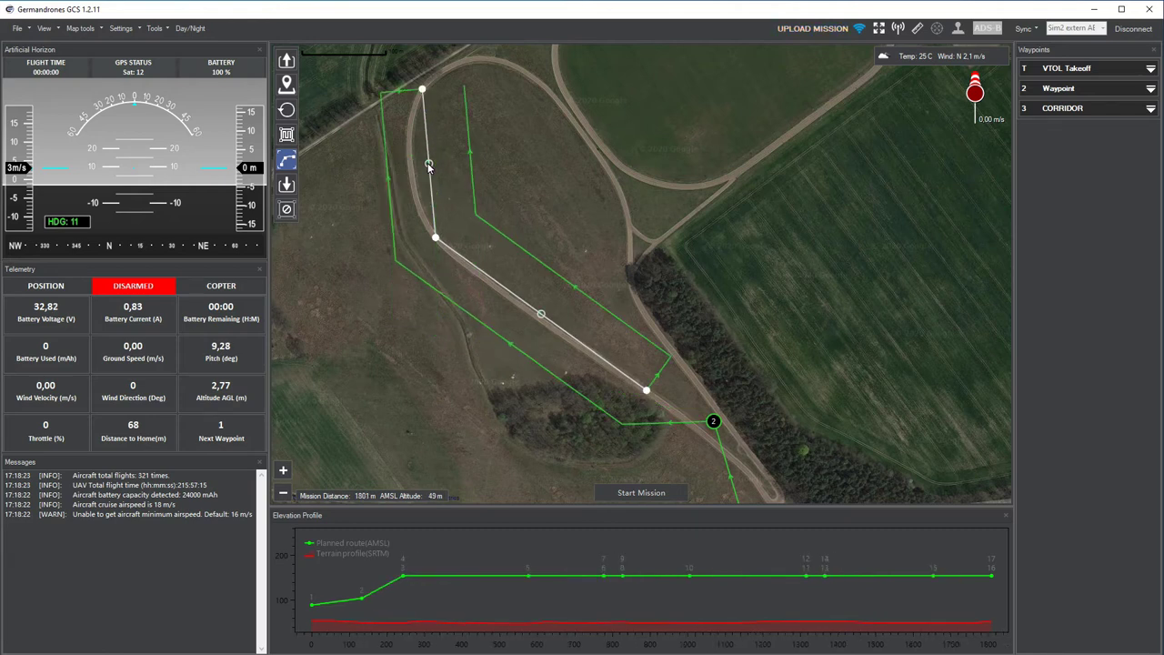
{"action": "left_click_drag", "start_coordinate": [430, 167], "coordinate": [410, 164]}
{"action": "left_click", "coordinate": [1088, 113]}
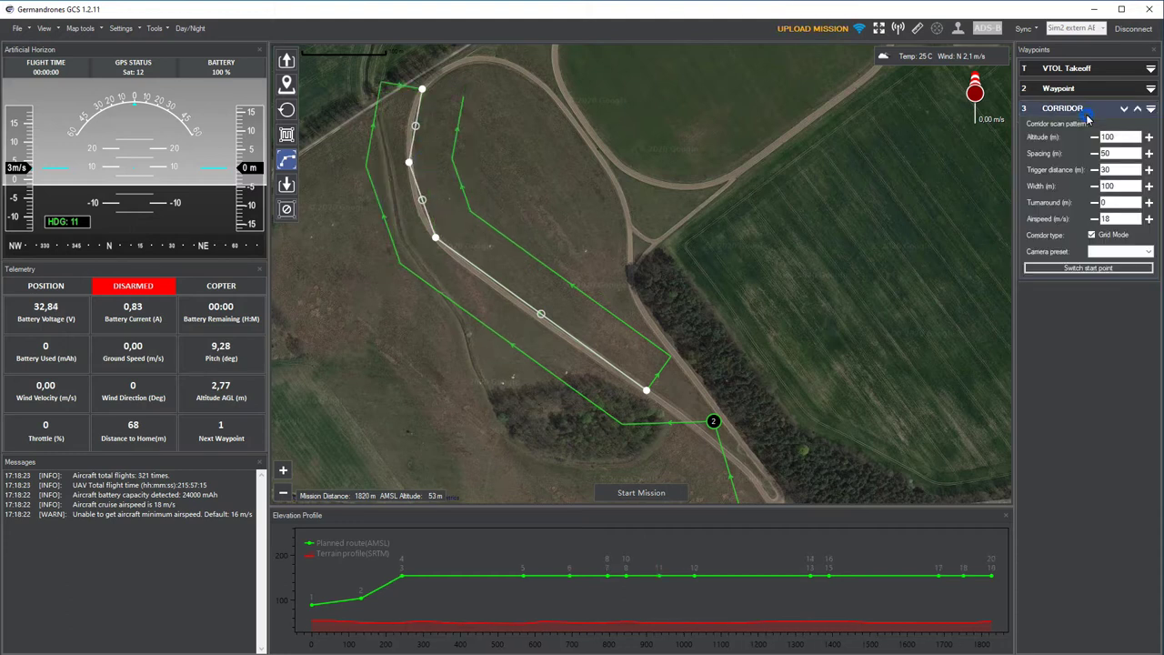
{"action": "left_click", "coordinate": [1094, 153]}
{"action": "left_click", "coordinate": [1094, 152]}
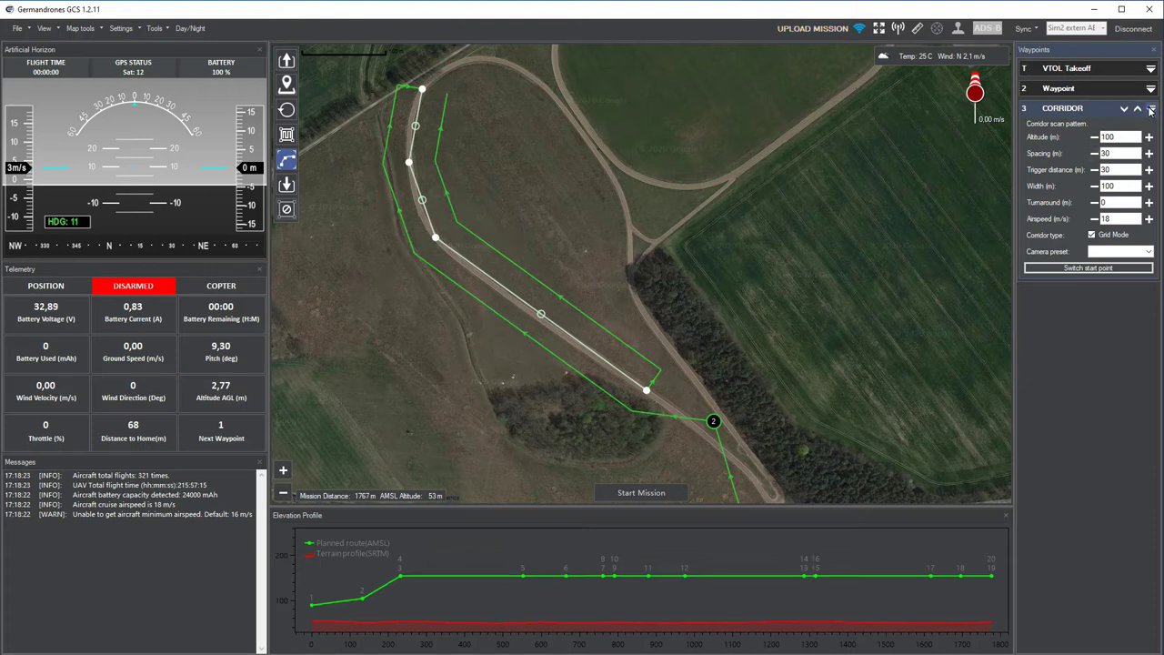
{"action": "left_click", "coordinate": [1151, 110]}
{"action": "left_click", "coordinate": [1092, 125]}
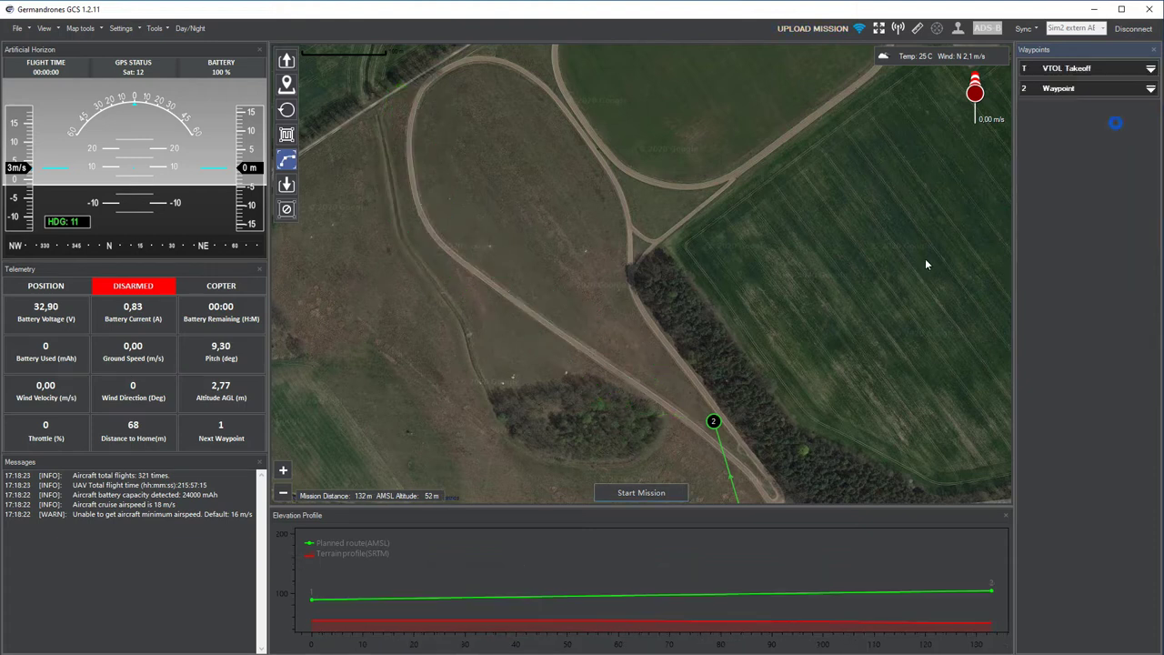
- Add waypoint 3 over the green field and raise its altitude to 75 m
{"action": "left_click", "coordinate": [287, 85]}
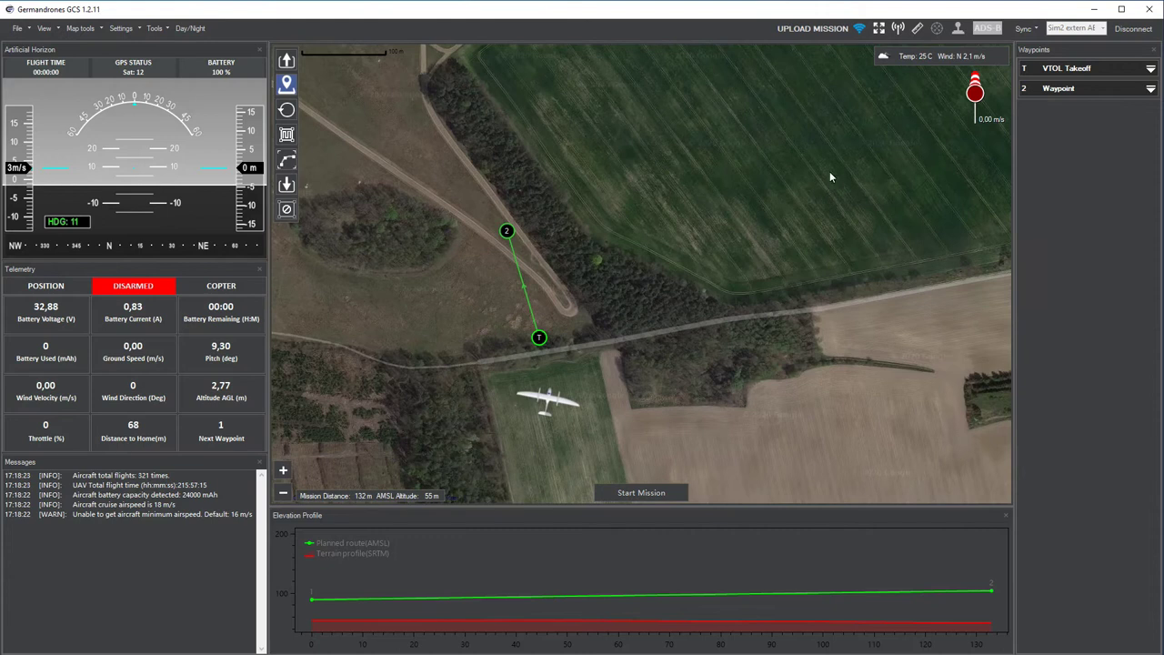
{"action": "left_click", "coordinate": [831, 145]}
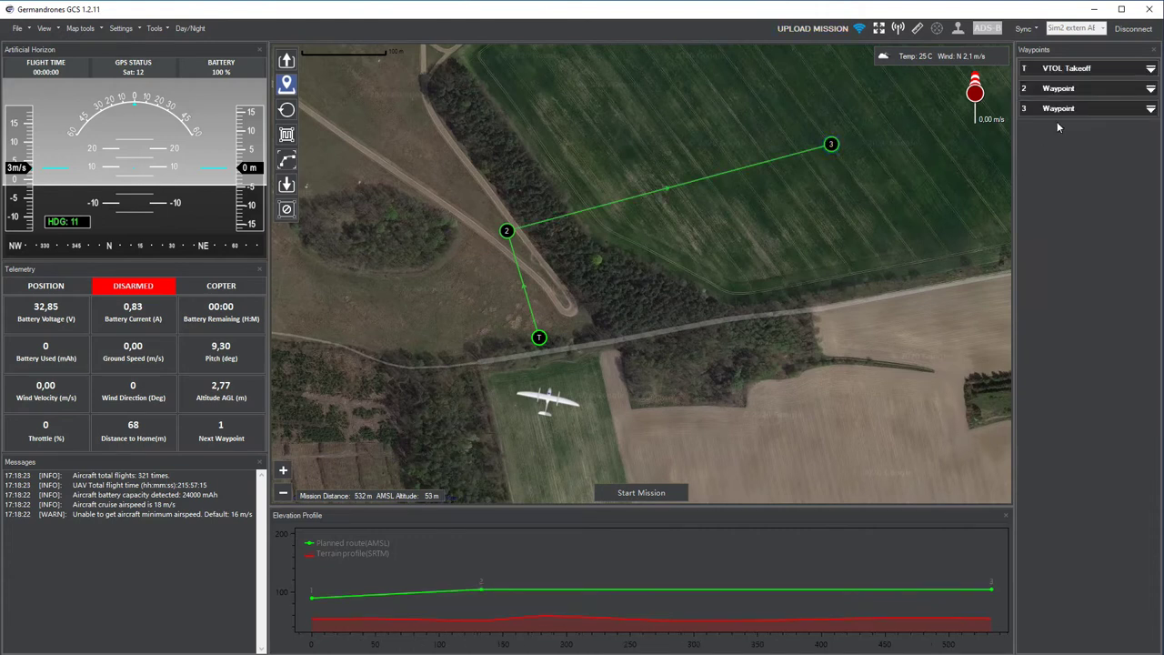
{"action": "left_click", "coordinate": [1059, 110]}
{"action": "left_click", "coordinate": [1149, 138]}
{"action": "left_click", "coordinate": [1149, 138]}
{"action": "left_click", "coordinate": [1149, 138]}
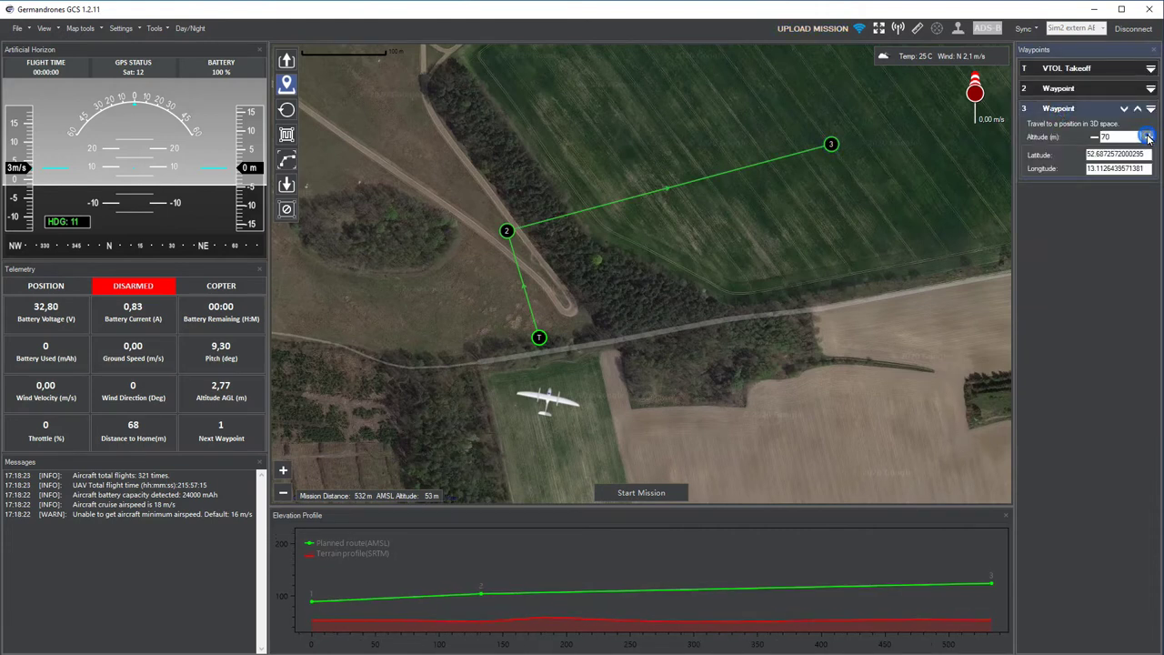
{"action": "left_click", "coordinate": [1149, 137]}
{"action": "left_click", "coordinate": [1149, 137]}
- Add waypoint 4 in the brown field and waypoint 5 southwest of it at 50 m
{"action": "left_click_drag", "start_coordinate": [867, 310], "coordinate": [852, 196]}
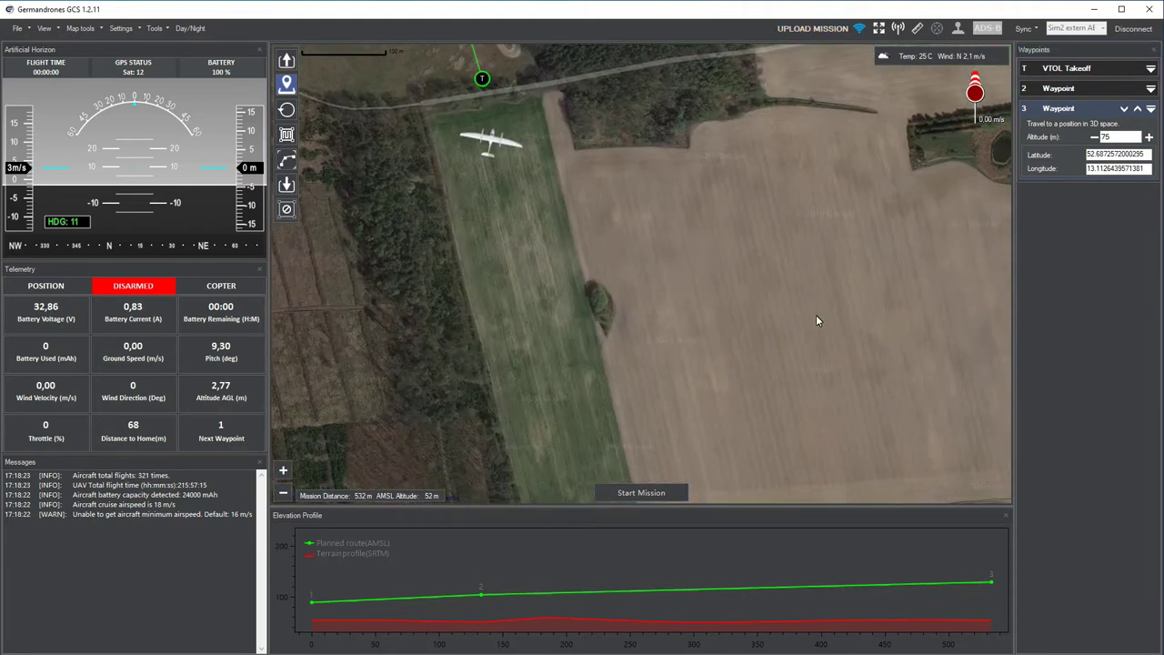
{"action": "left_click", "coordinate": [818, 312]}
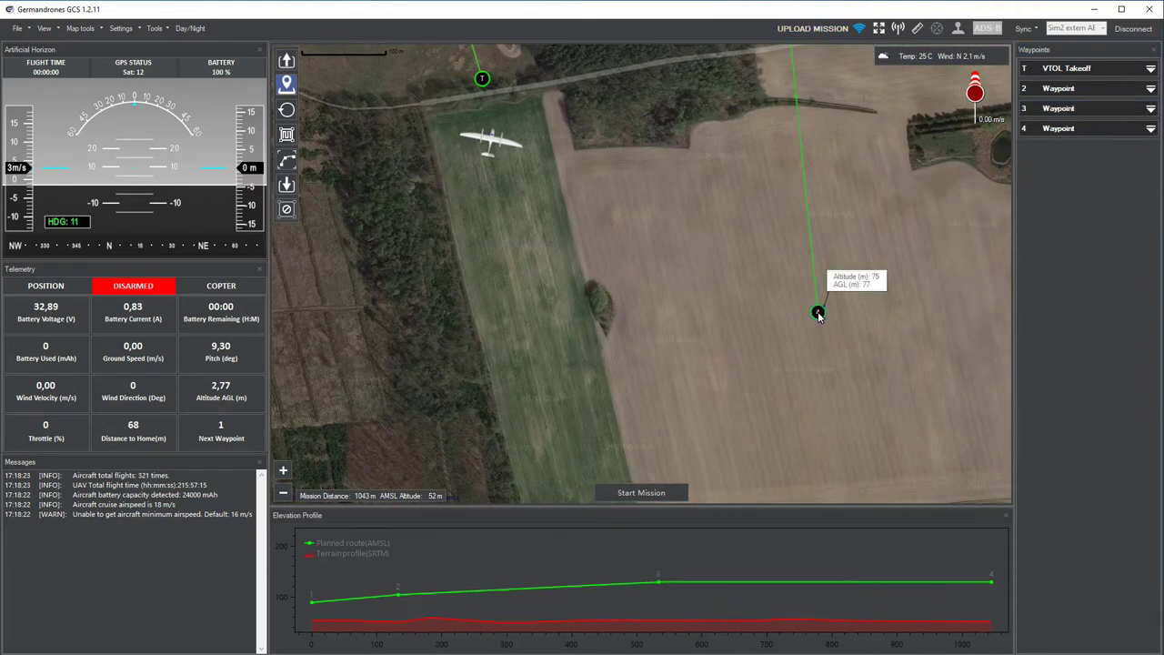
{"action": "left_click", "coordinate": [634, 430]}
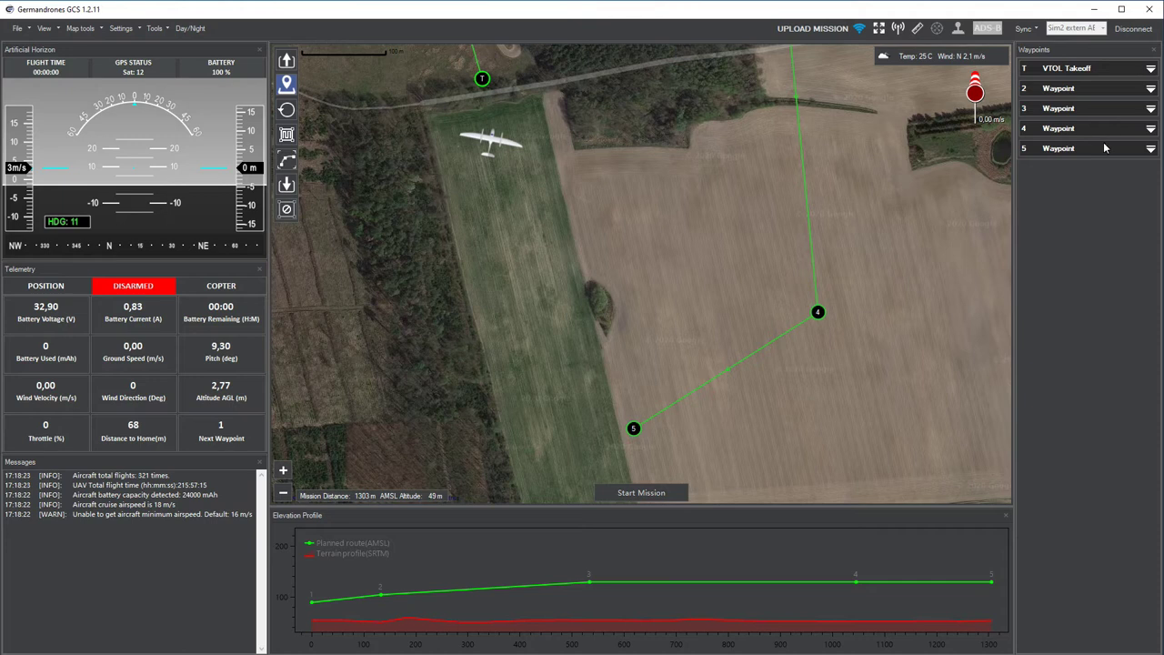
{"action": "left_click", "coordinate": [1074, 148]}
{"action": "scroll", "coordinate": [1094, 177], "scroll_direction": "down", "scroll_amount": 3}
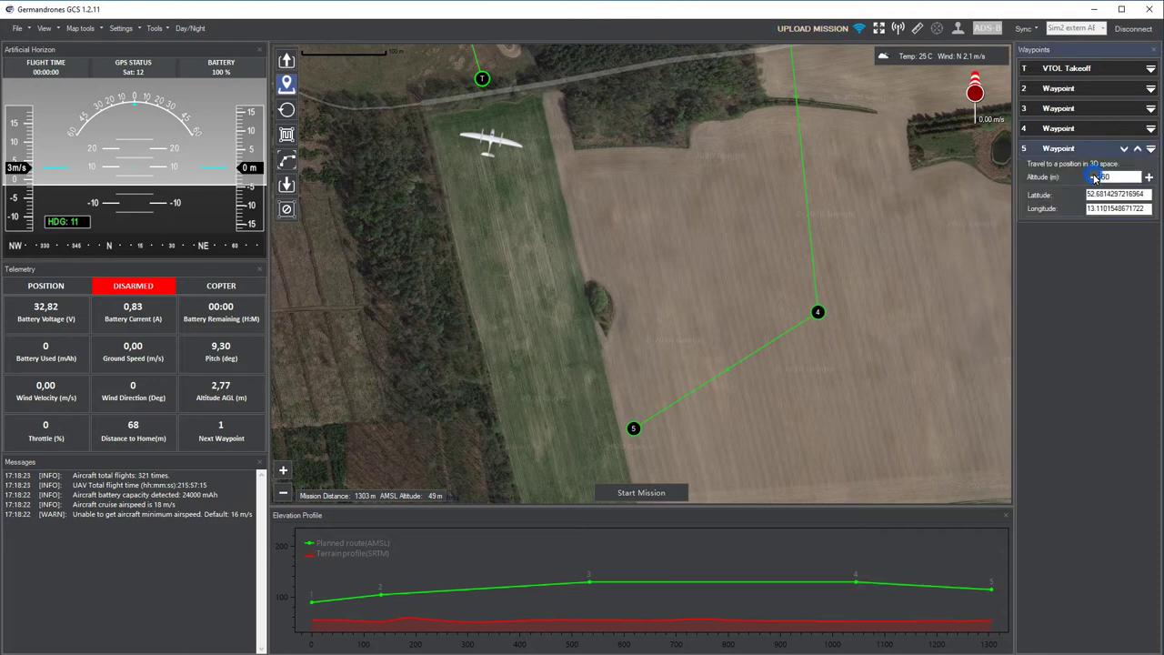
{"action": "left_click", "coordinate": [1095, 177]}
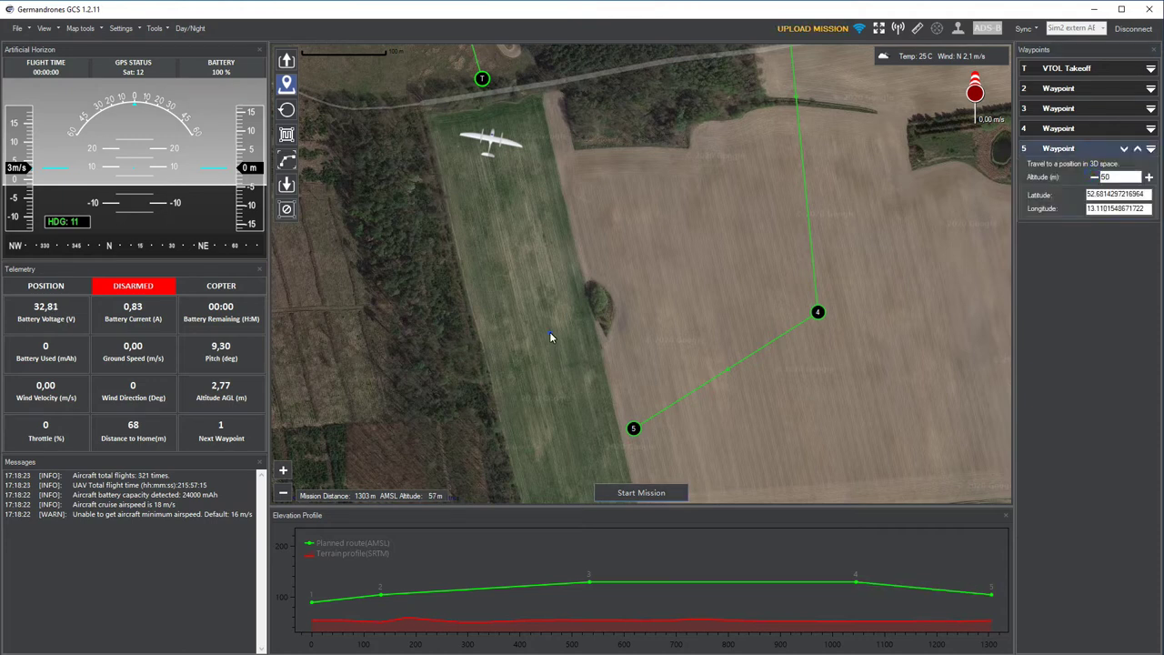
- Add waypoint 6 on the grass strip at 35 m altitude
{"action": "left_click", "coordinate": [550, 332]}
{"action": "left_click", "coordinate": [1060, 169]}
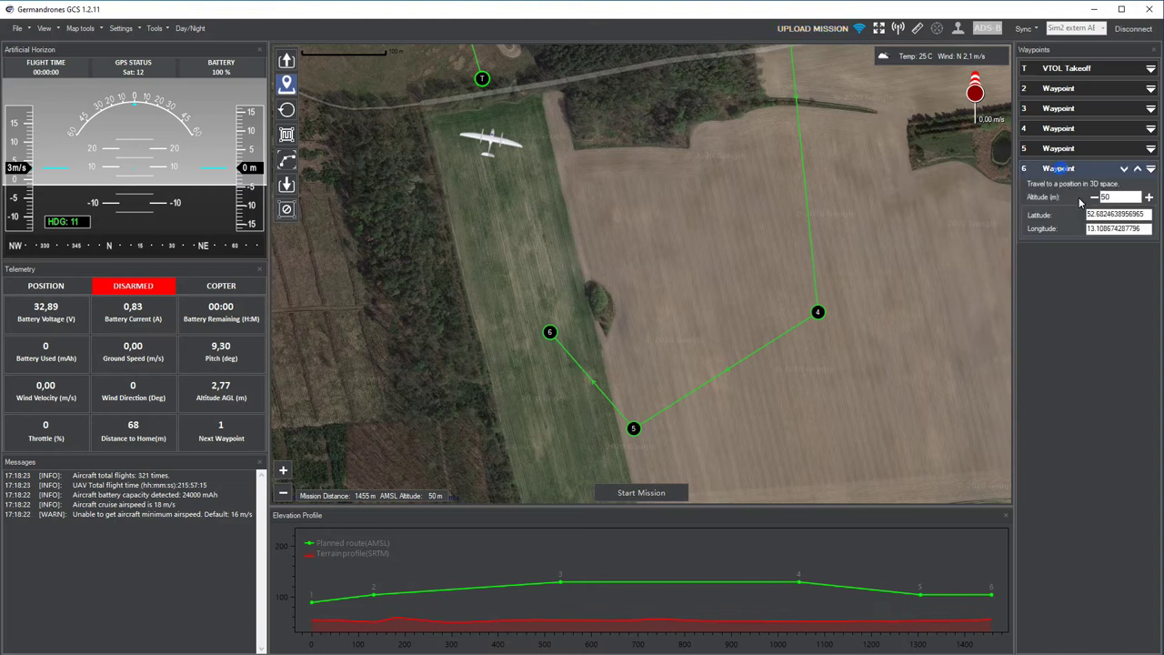
{"action": "left_click", "coordinate": [1095, 197]}
{"action": "left_click", "coordinate": [1094, 197]}
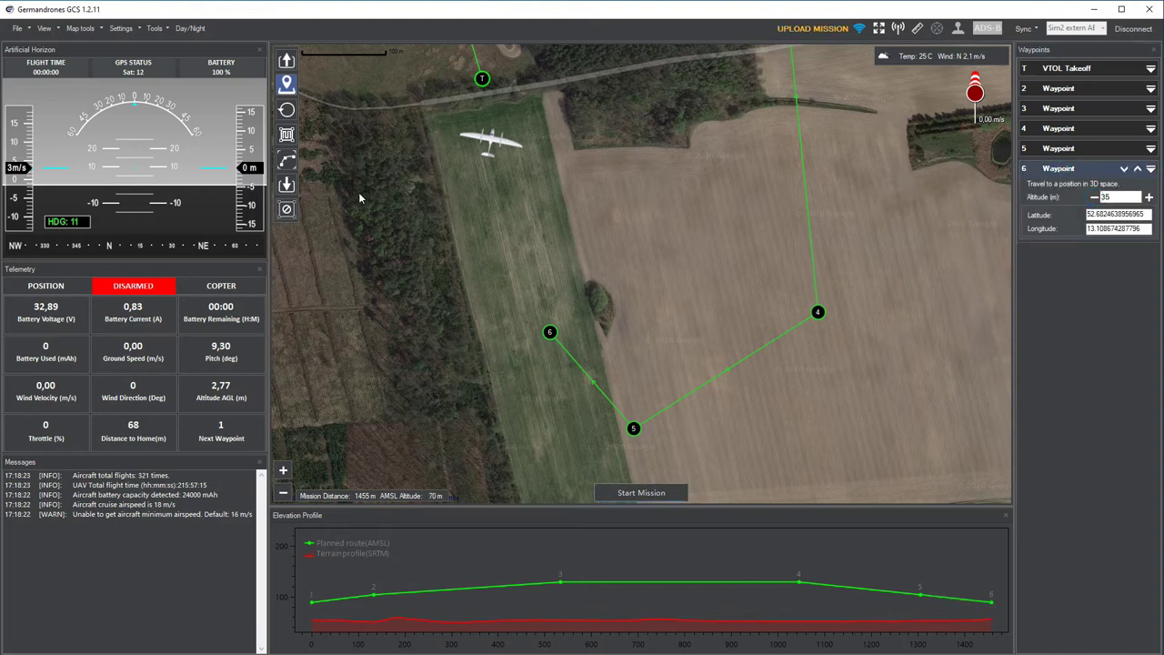
- Place the VTOL landing point at the aircraft and pan to show the whole route
{"action": "left_click", "coordinate": [289, 188]}
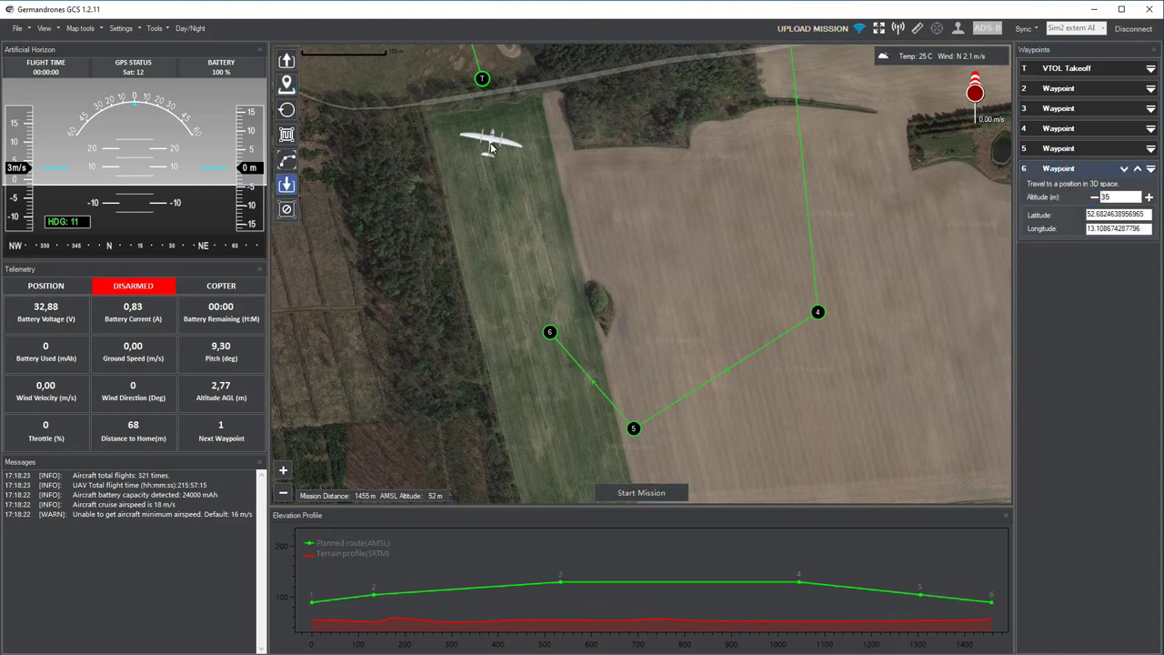
{"action": "left_click", "coordinate": [496, 145]}
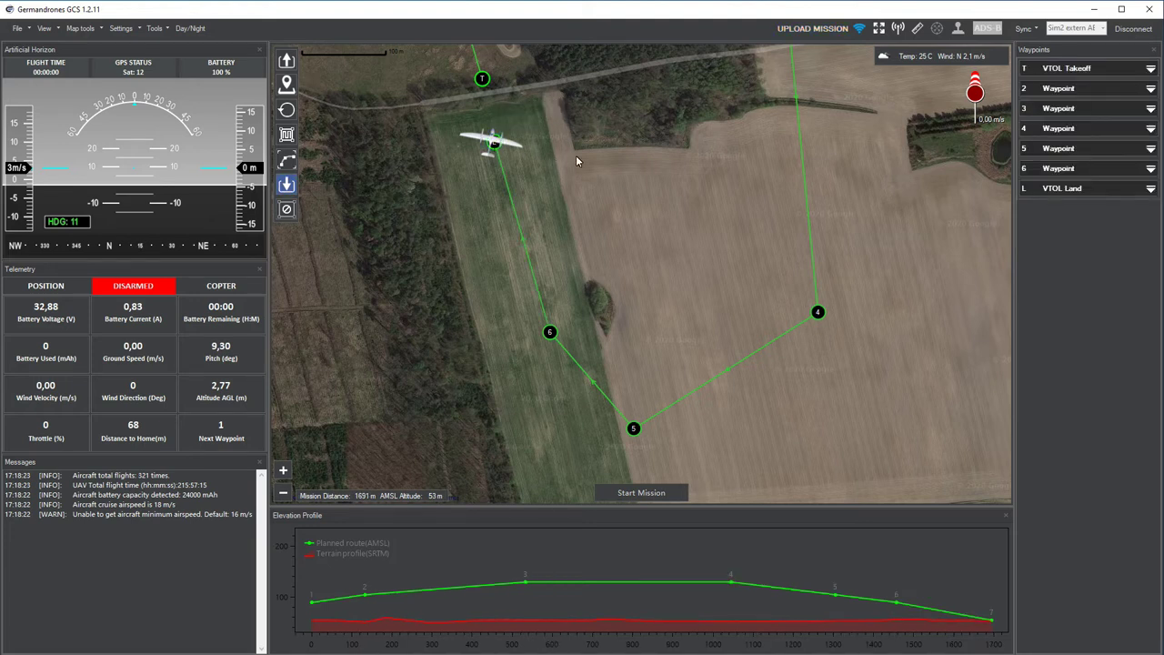
{"action": "left_click_drag", "start_coordinate": [575, 154], "coordinate": [640, 262]}
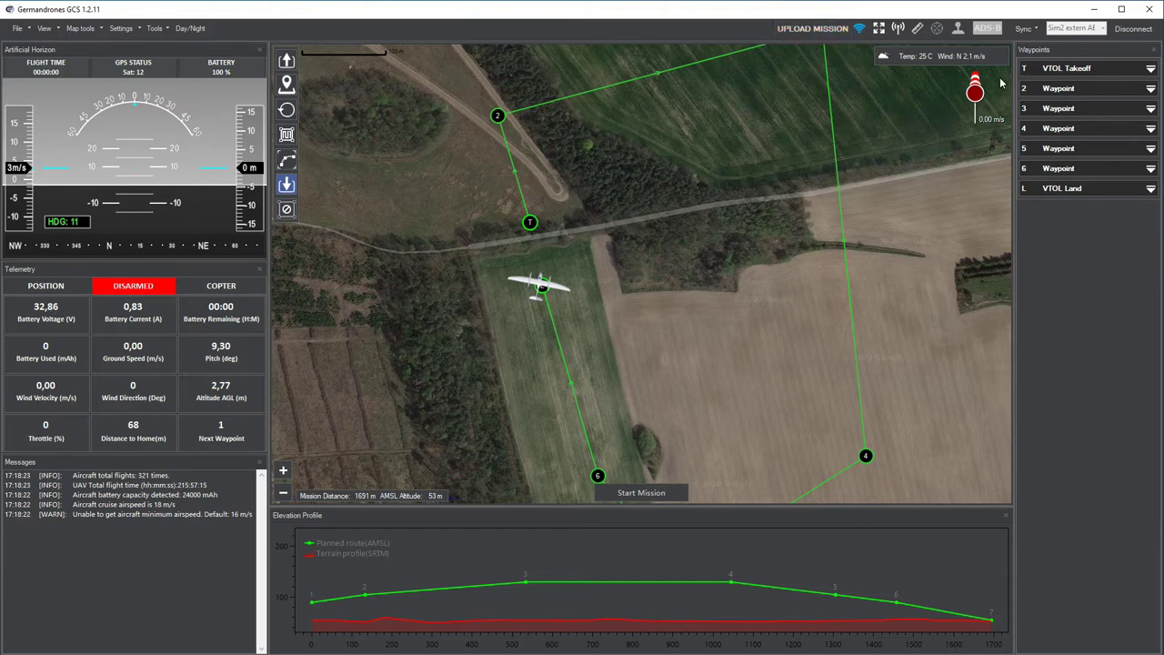
- Change waypoint 2's altitude to 10 m
{"action": "left_click", "coordinate": [1044, 89]}
{"action": "double_click", "coordinate": [1103, 119]}
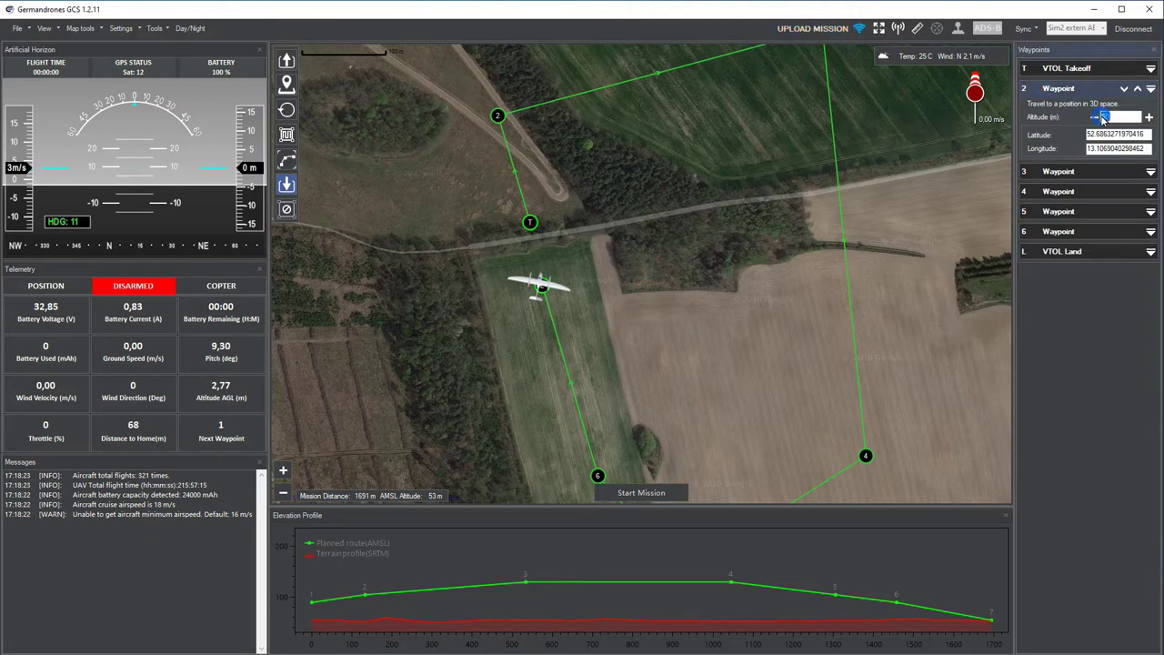
{"action": "key", "text": "BackSpace"}
{"action": "type", "text": "10"}
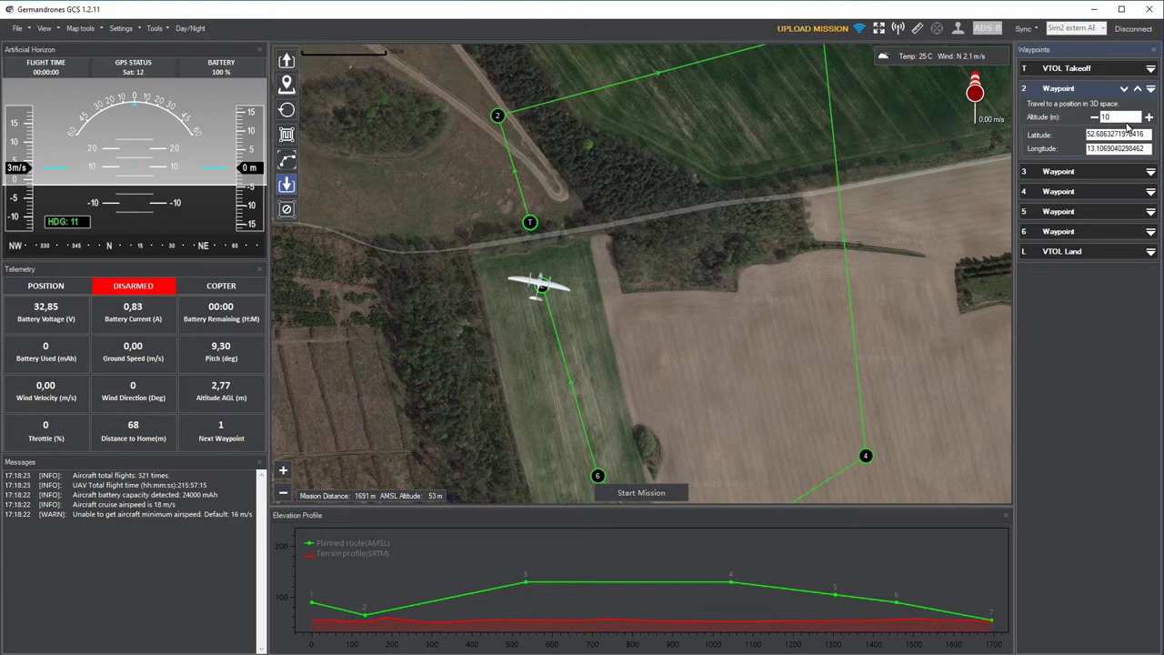
- Attempt the upload, dismiss the terrain errors, decline uploading, and restore waypoint 2 to 50 m
{"action": "left_click", "coordinate": [807, 28]}
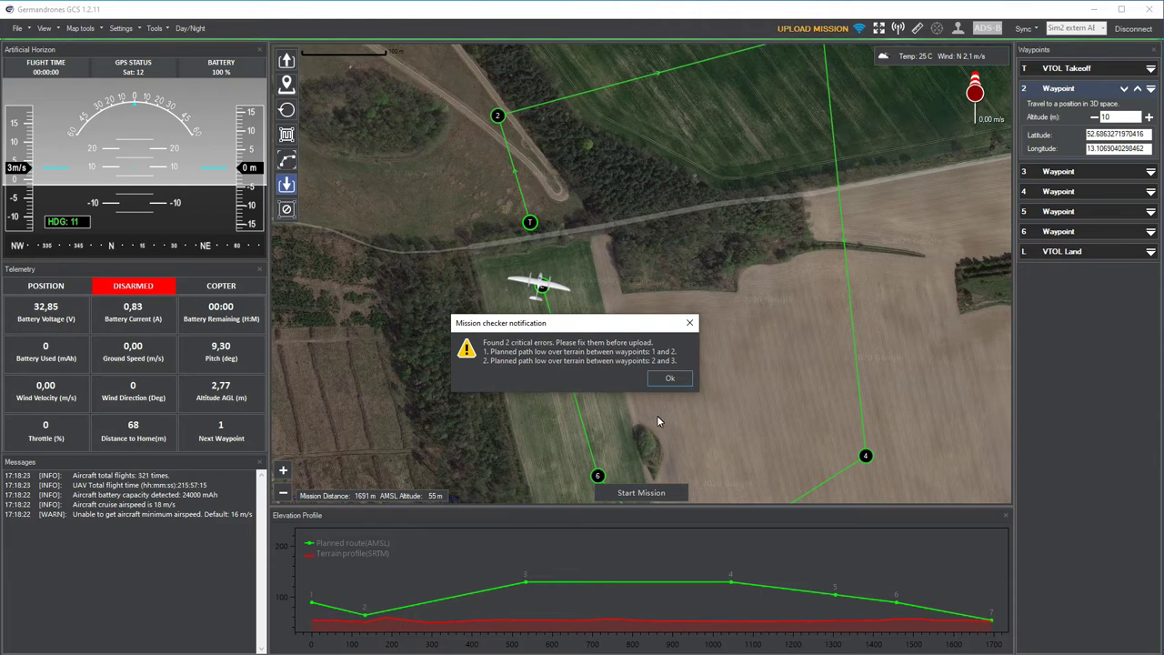
{"action": "left_click", "coordinate": [670, 386]}
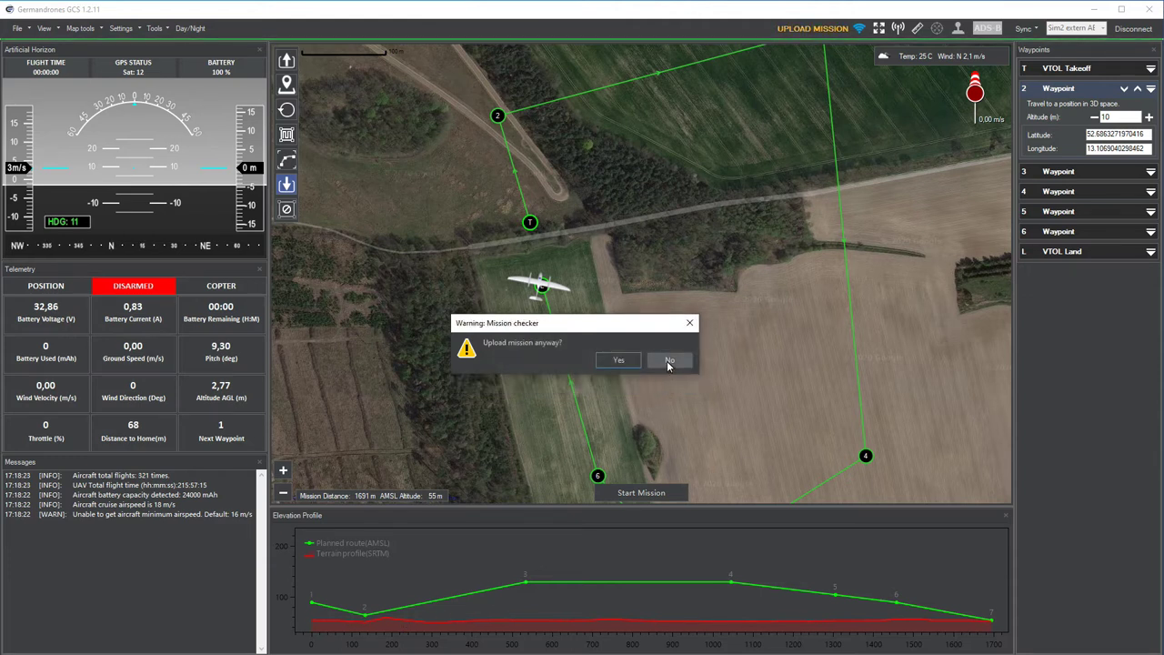
{"action": "left_click", "coordinate": [669, 362]}
{"action": "double_click", "coordinate": [1121, 118]}
{"action": "type", "text": "50"}
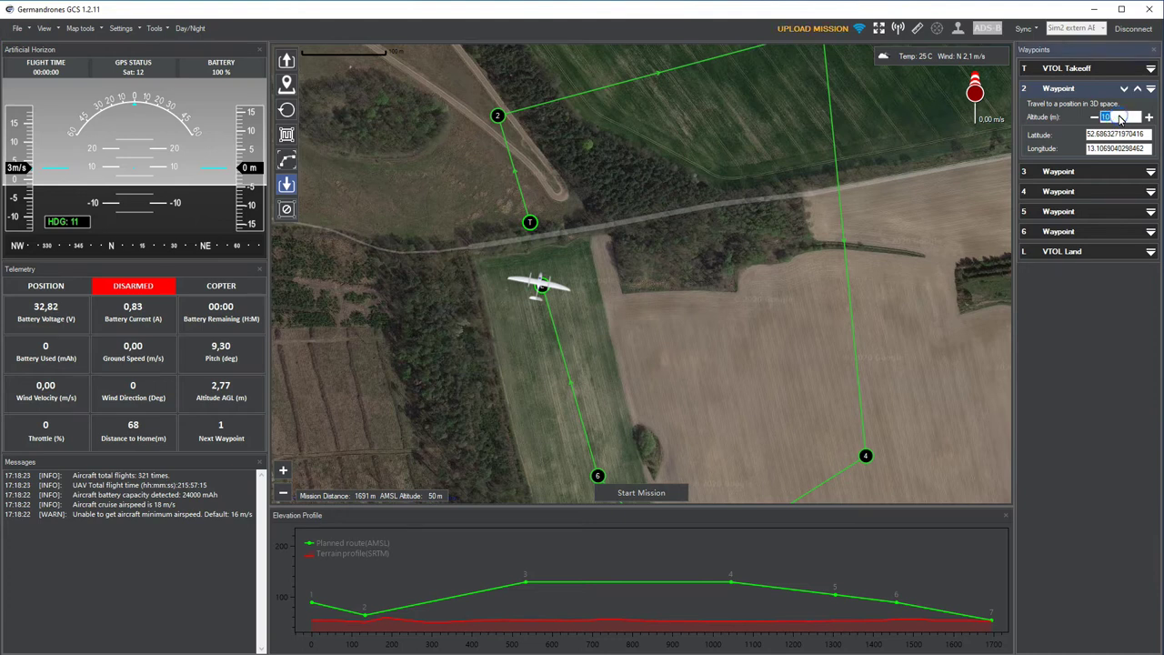
- Upload the corrected mission after a successful check, then start it and confirm
{"action": "left_click", "coordinate": [813, 29]}
{"action": "left_click", "coordinate": [670, 360]}
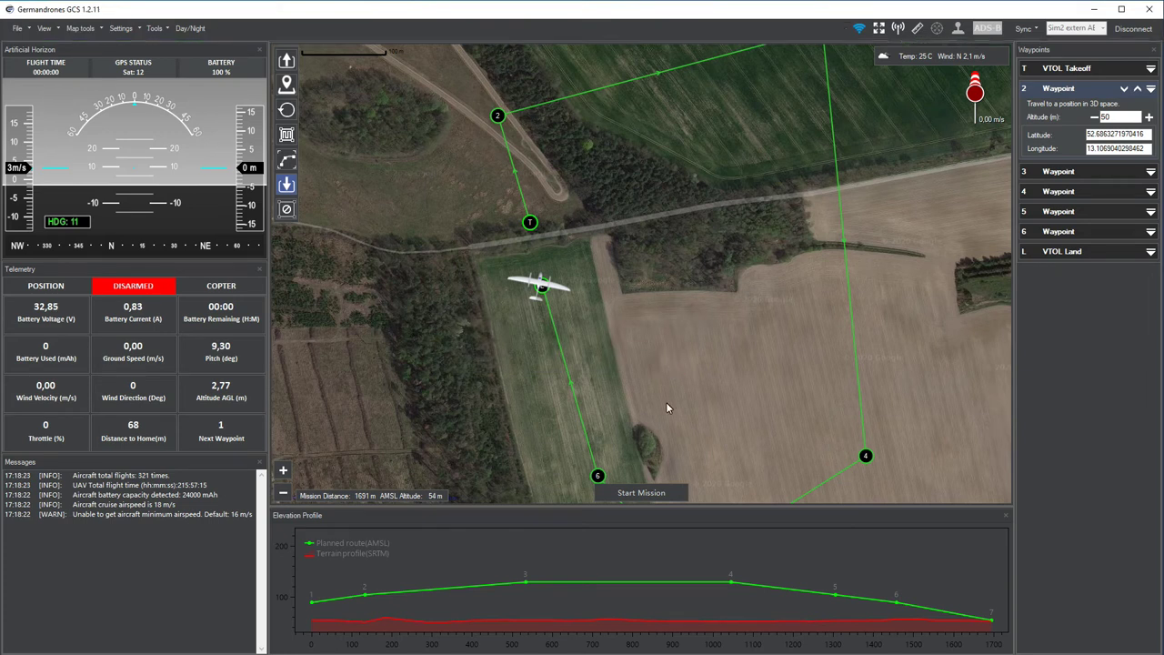
{"action": "left_click", "coordinate": [664, 493]}
{"action": "left_click", "coordinate": [557, 367]}
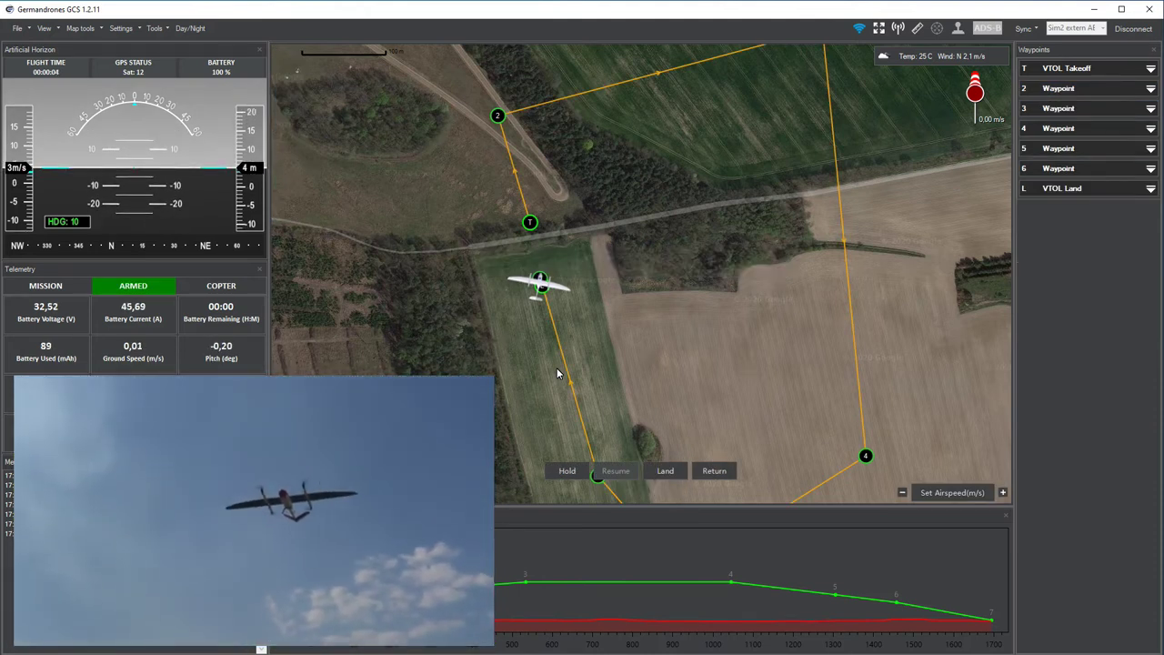
{"action": "mouse_move", "coordinate": [532, 232]}
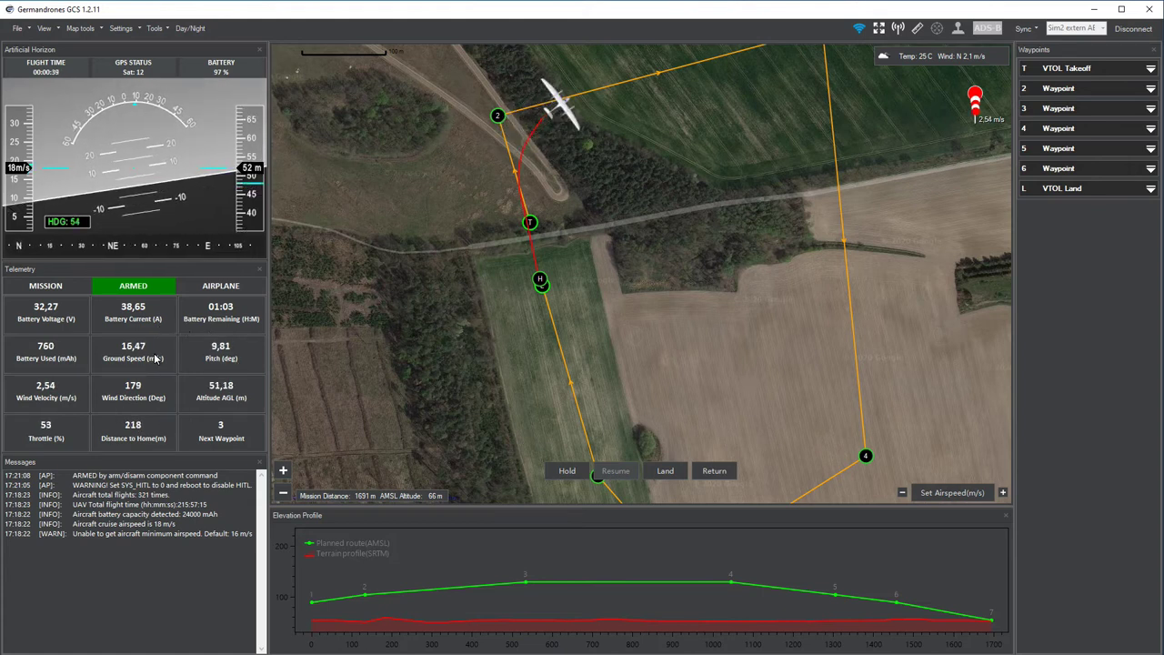
- Switch the Pitch telemetry cell to Roll (deg) and zoom out to frame the whole route
{"action": "double_click", "coordinate": [232, 359]}
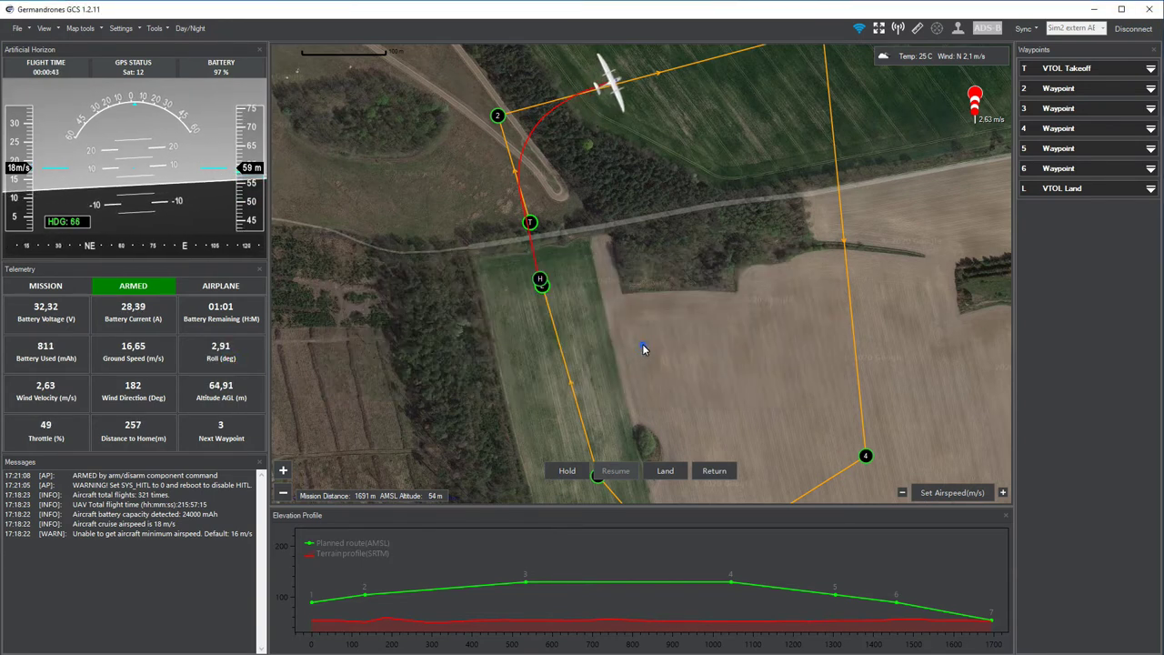
{"action": "left_click", "coordinate": [642, 343]}
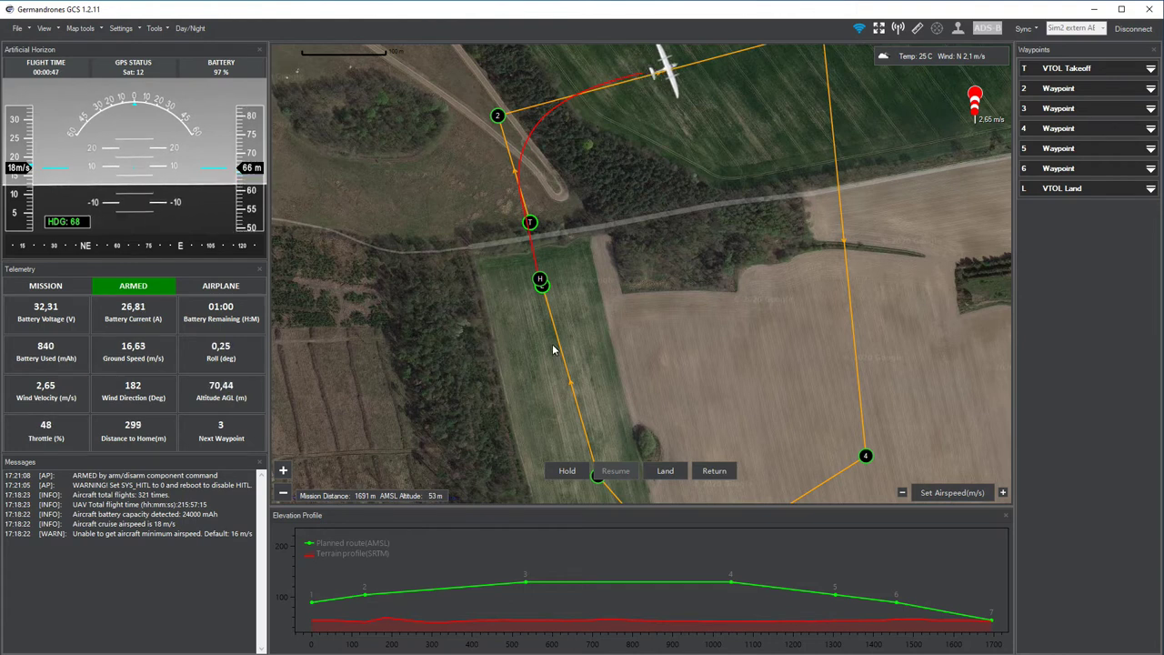
{"action": "scroll", "coordinate": [551, 349], "scroll_direction": "down", "scroll_amount": 1}
{"action": "left_click_drag", "start_coordinate": [577, 333], "coordinate": [681, 238]}
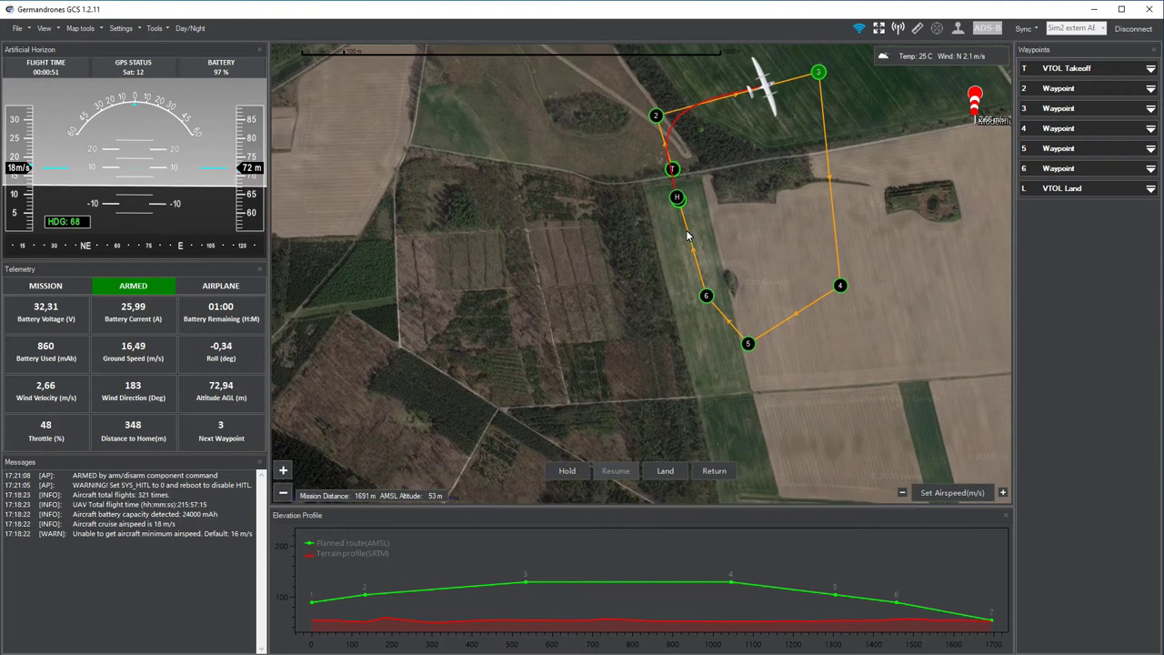
- Loiter at the wood east of the route with a 150 m radius at 100 m altitude
{"action": "right_click", "coordinate": [944, 219]}
{"action": "left_click", "coordinate": [972, 221]}
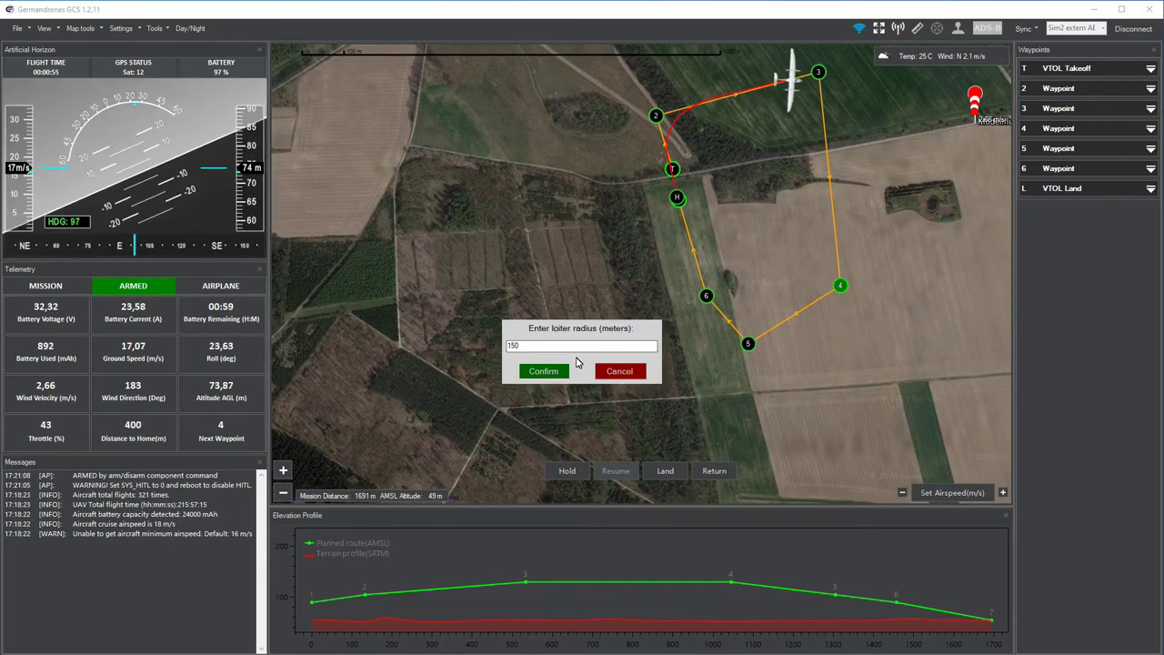
{"action": "left_click", "coordinate": [557, 373]}
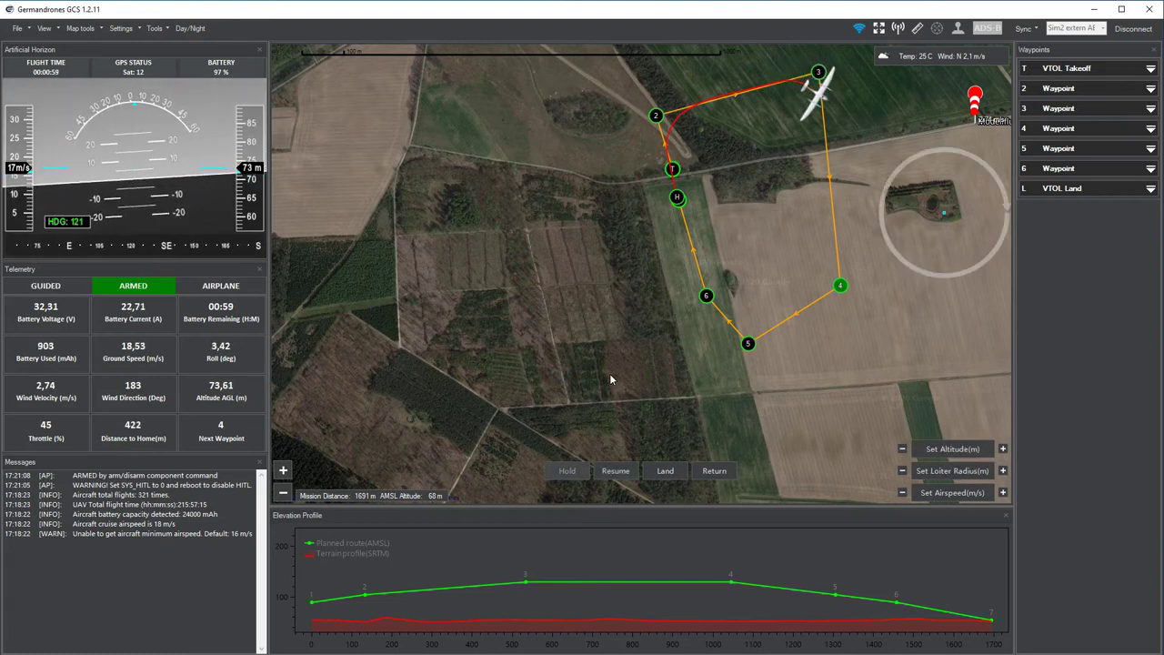
{"action": "left_click", "coordinate": [943, 451]}
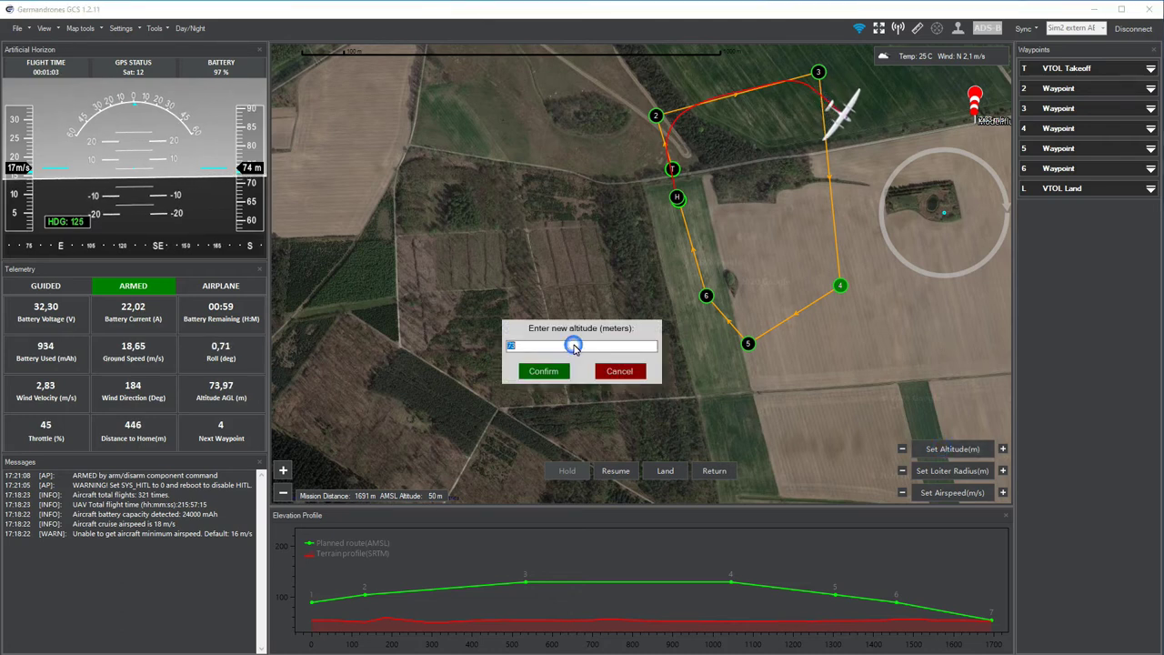
{"action": "type", "text": "100"}
{"action": "left_click", "coordinate": [548, 370]}
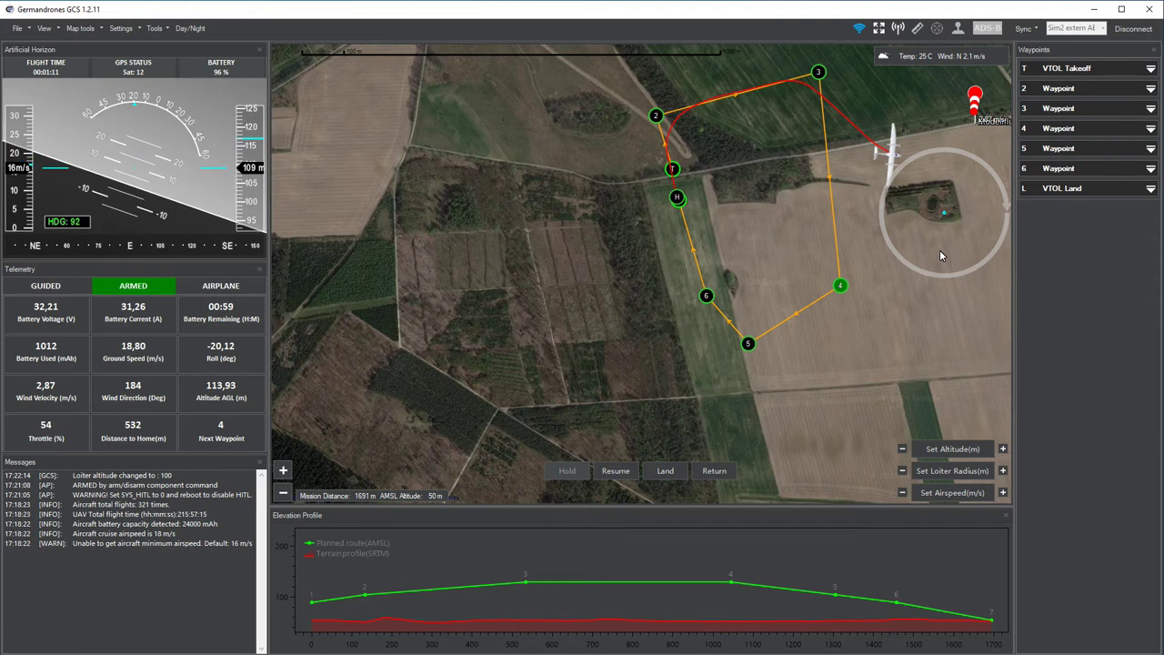
- Zoom in and center the map on the loiter circle around the wood
{"action": "scroll", "coordinate": [939, 250], "scroll_direction": "up", "scroll_amount": 1}
{"action": "left_click_drag", "start_coordinate": [939, 226], "coordinate": [798, 271]}
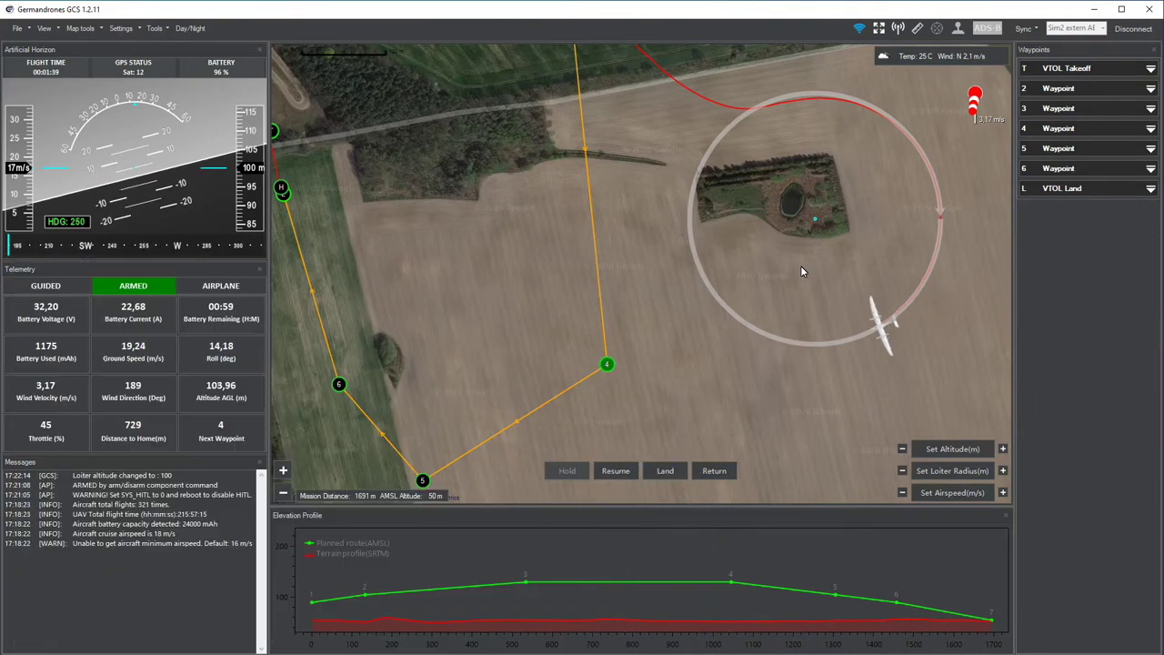
- Resume the planned mission with confirmation, then zoom out to follow the aircraft
{"action": "left_click", "coordinate": [628, 472]}
{"action": "left_click", "coordinate": [544, 369]}
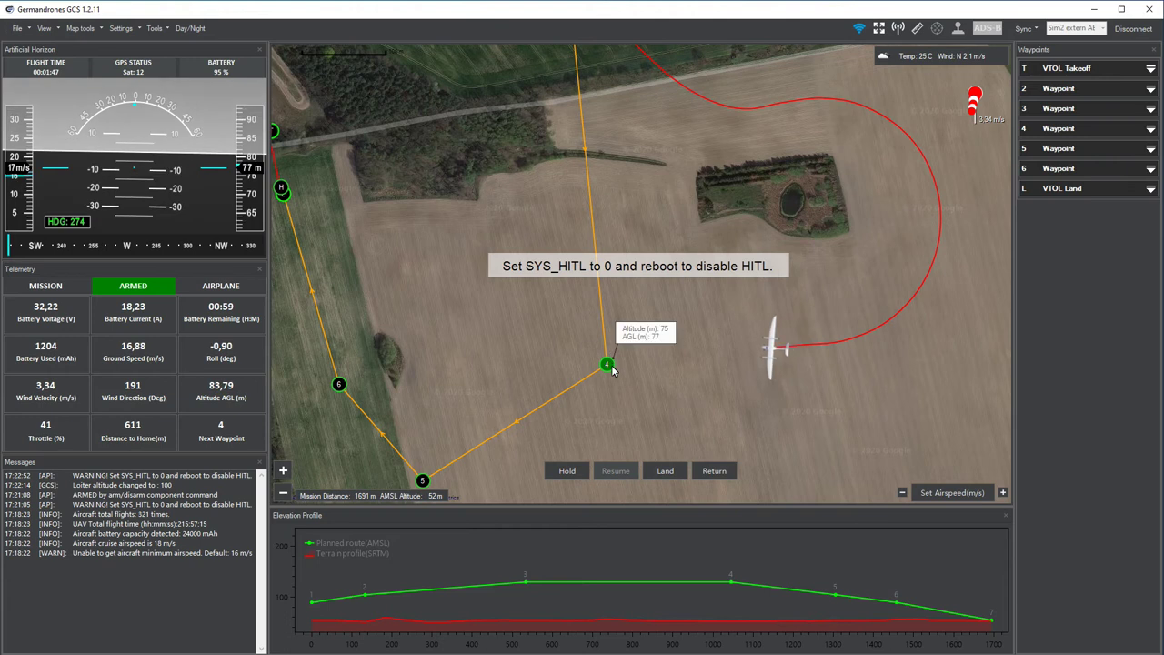
{"action": "scroll", "coordinate": [724, 308], "scroll_direction": "down", "scroll_amount": 2}
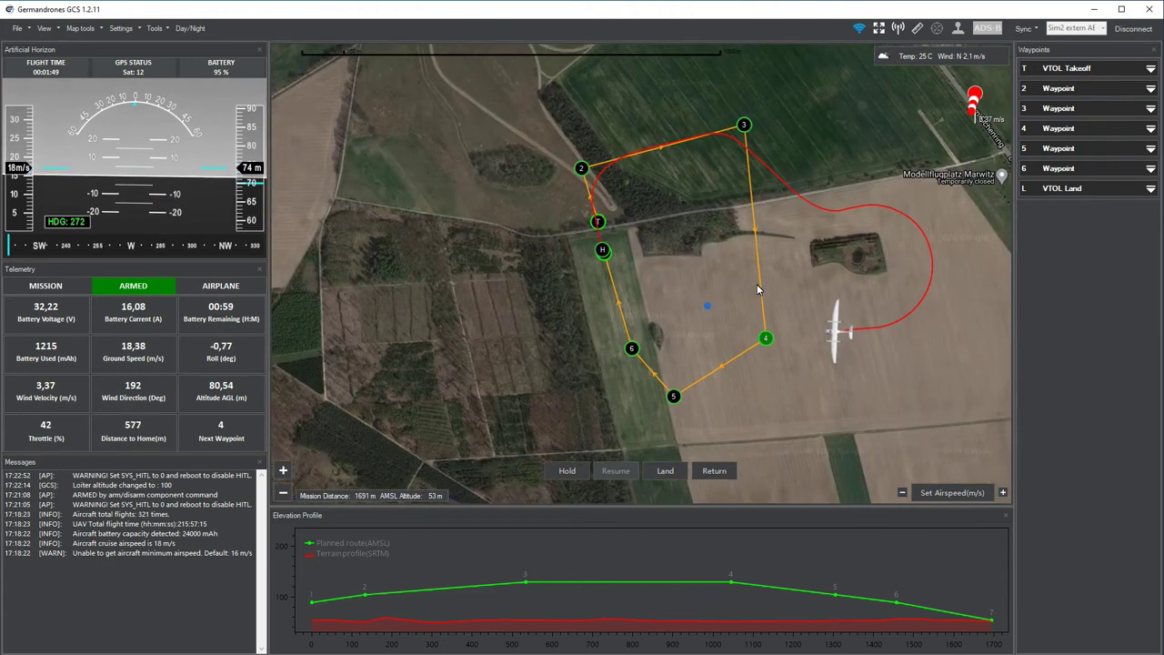
{"action": "left_click_drag", "start_coordinate": [800, 224], "coordinate": [803, 221]}
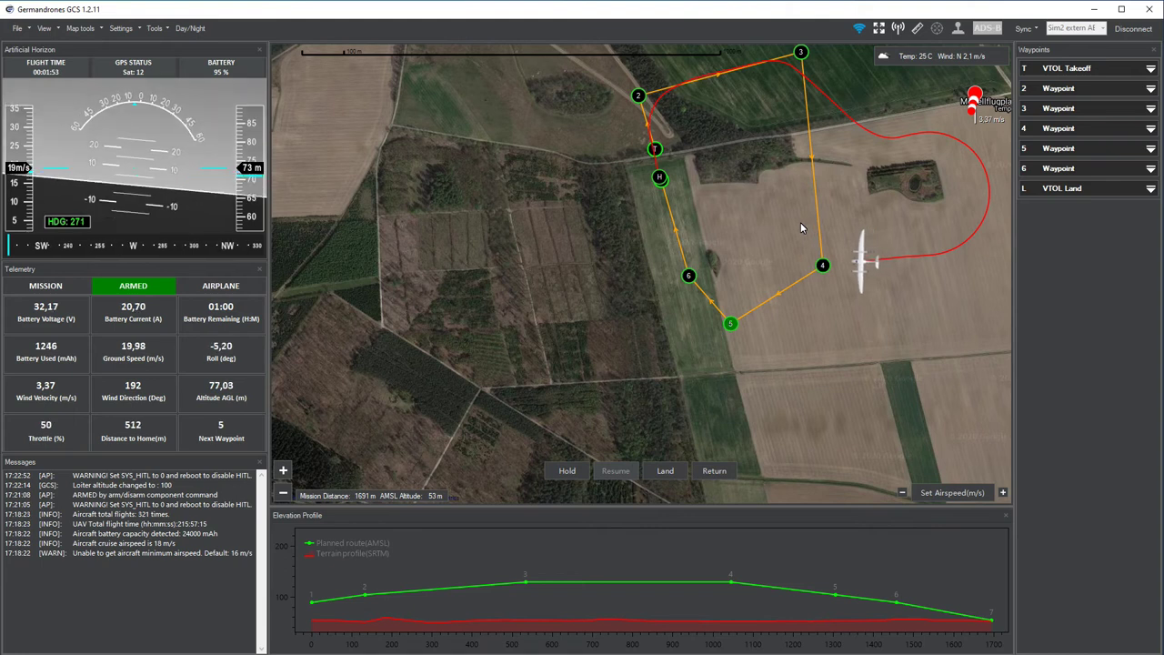
{"action": "mouse_move", "coordinate": [696, 285]}
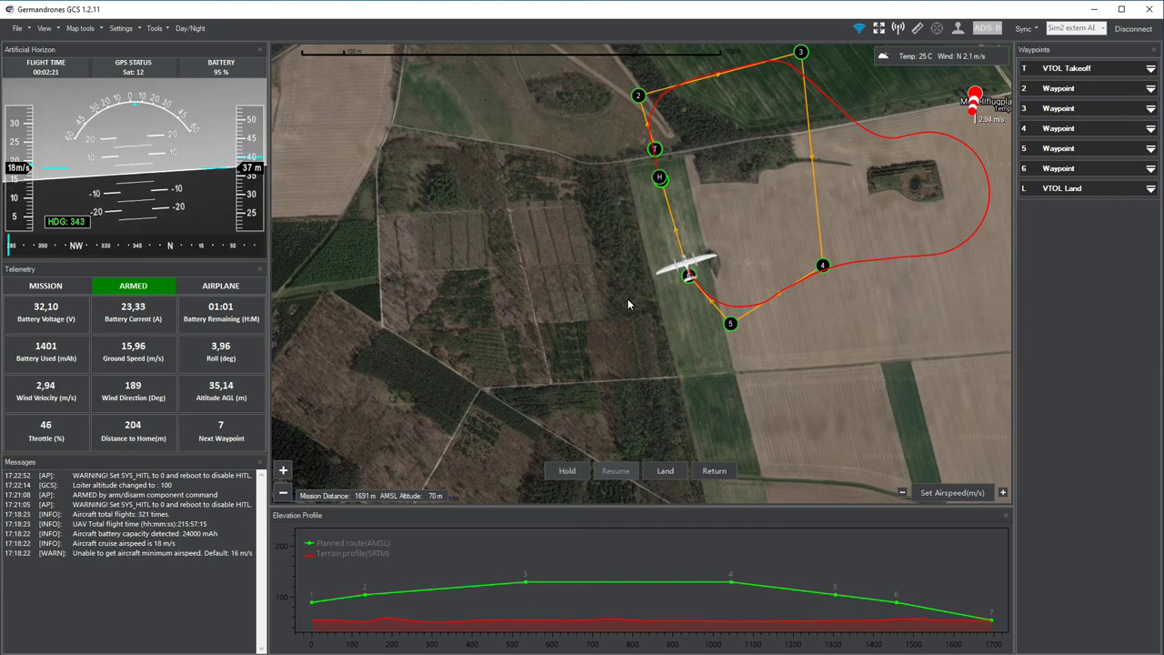
- Zoom in on the aircraft to watch it finish the route and land
{"action": "scroll", "coordinate": [632, 319], "scroll_direction": "up", "scroll_amount": 3}
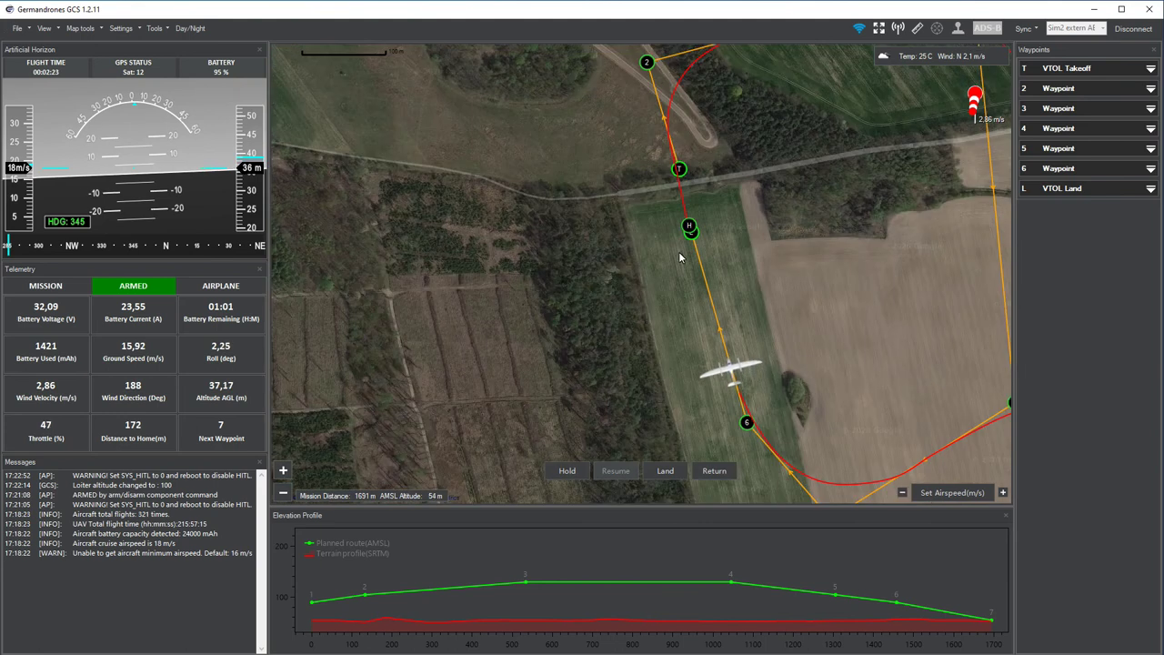